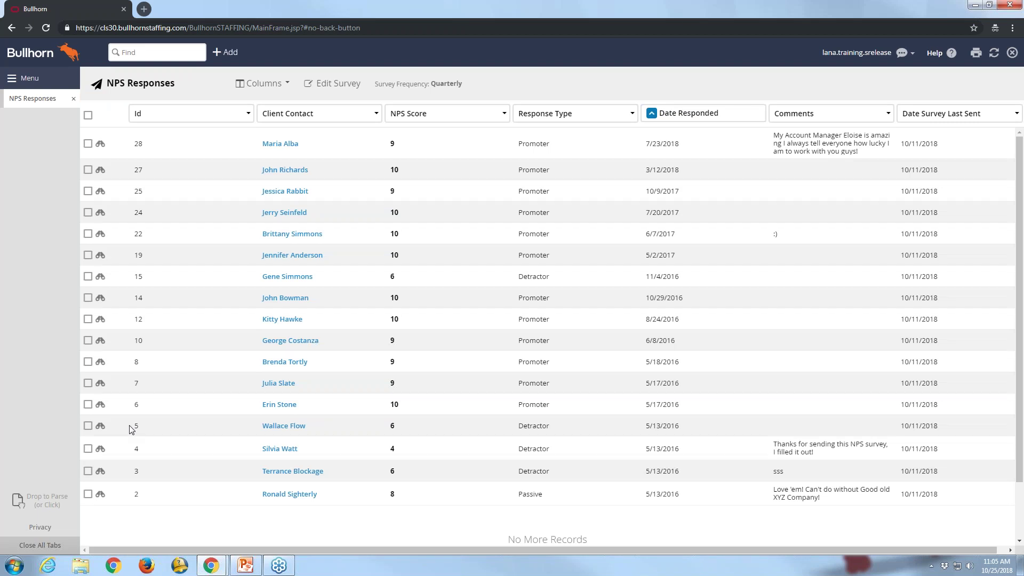
Open the NPS survey settings, go through the delivery options and set the sending frequency to Annually.
{"action": "left_click", "coordinate": [332, 85]}
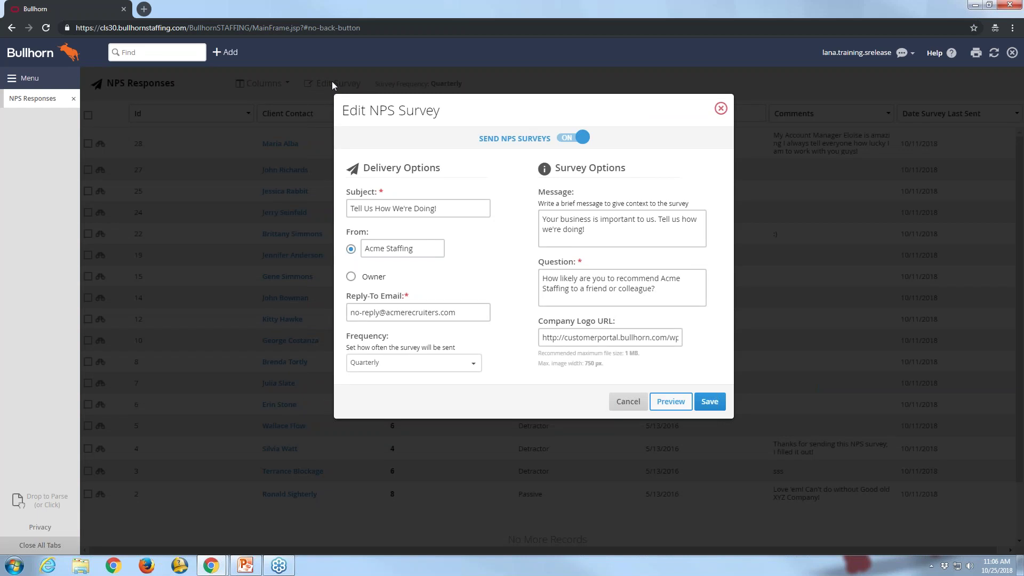
{"action": "left_click", "coordinate": [372, 216]}
{"action": "left_click", "coordinate": [390, 254]}
{"action": "left_click", "coordinate": [362, 271]}
{"action": "left_click", "coordinate": [364, 307]}
{"action": "left_click", "coordinate": [473, 366]}
{"action": "left_click", "coordinate": [473, 365]}
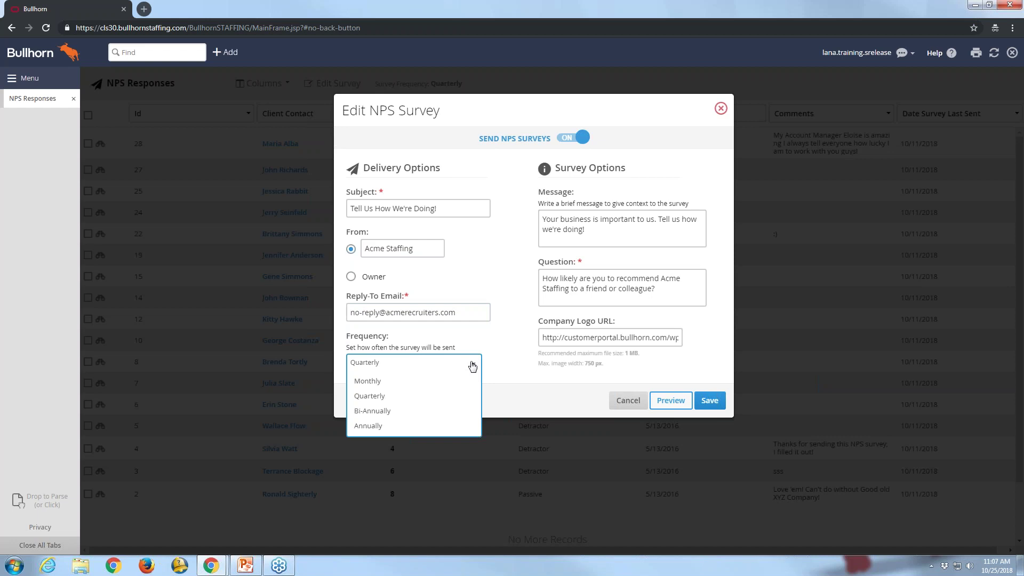
{"action": "left_click", "coordinate": [398, 427]}
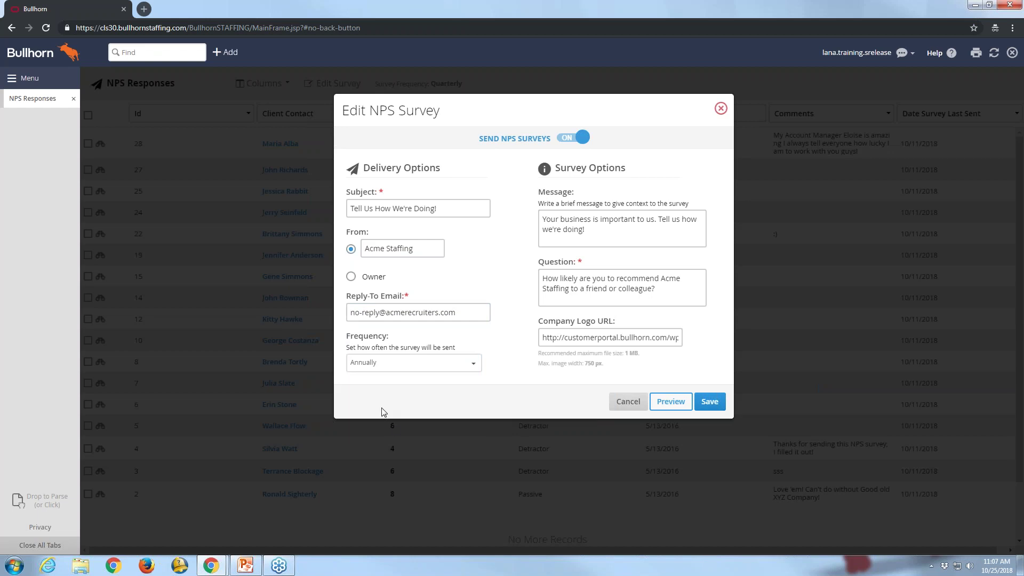
Review the survey's question and company logo URL, and preview the NPS survey.
{"action": "left_click", "coordinate": [567, 289]}
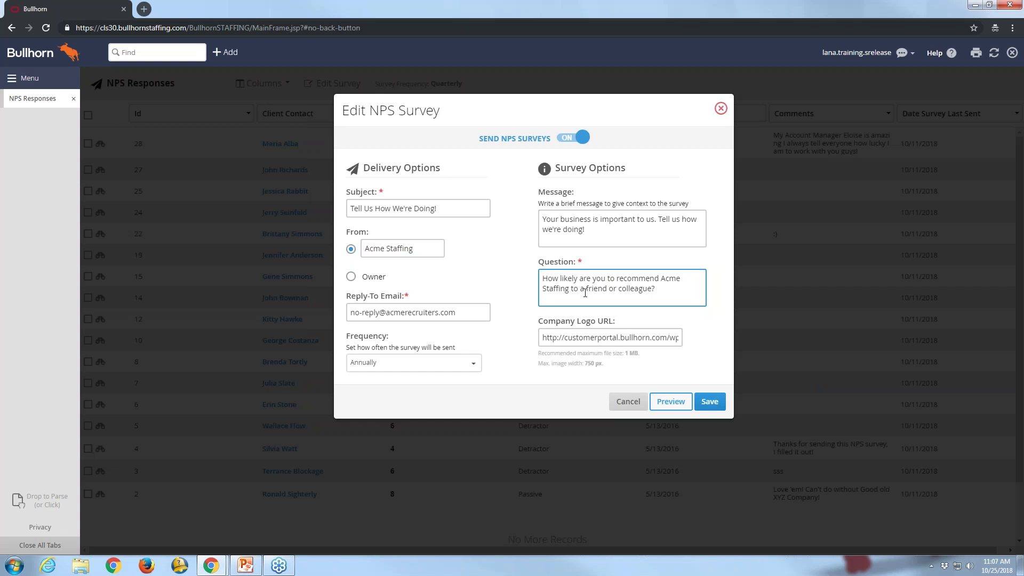
{"action": "left_click", "coordinate": [635, 337]}
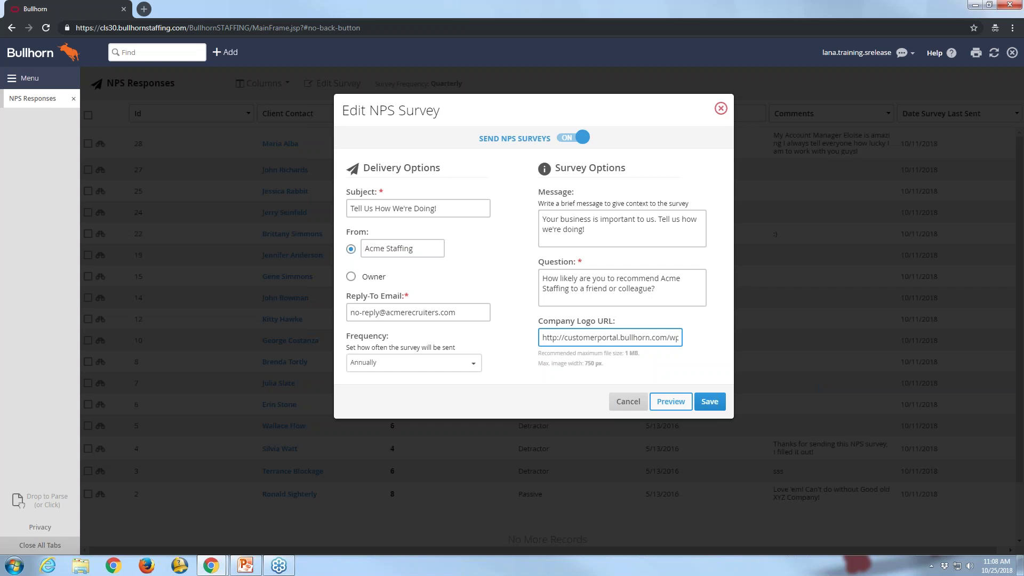
{"action": "left_click", "coordinate": [635, 373]}
{"action": "left_click", "coordinate": [670, 401]}
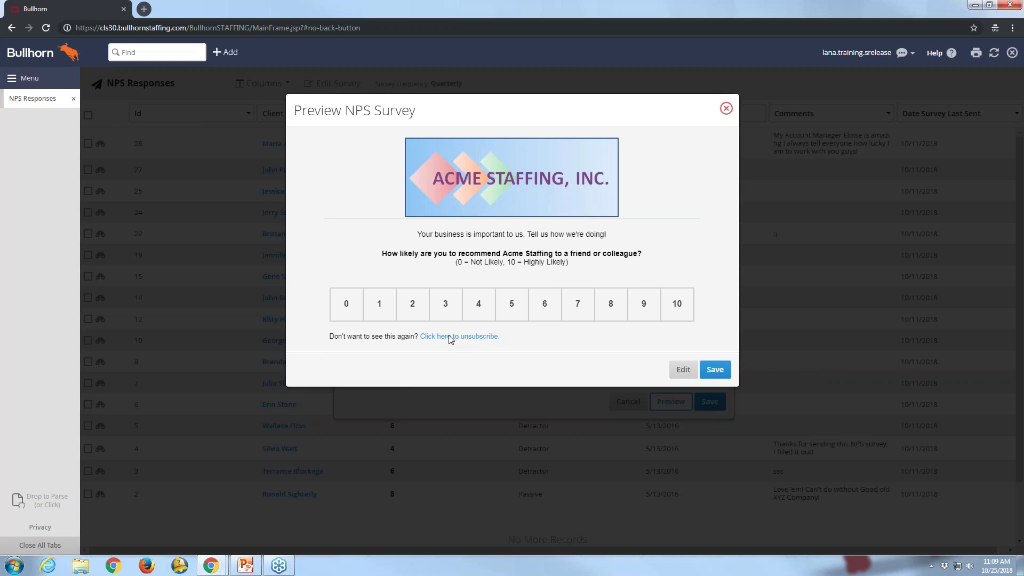
Open the contacts list, select the first three contacts and enroll them in NPS with Enroll and Send NPS.
{"action": "left_click", "coordinate": [36, 85]}
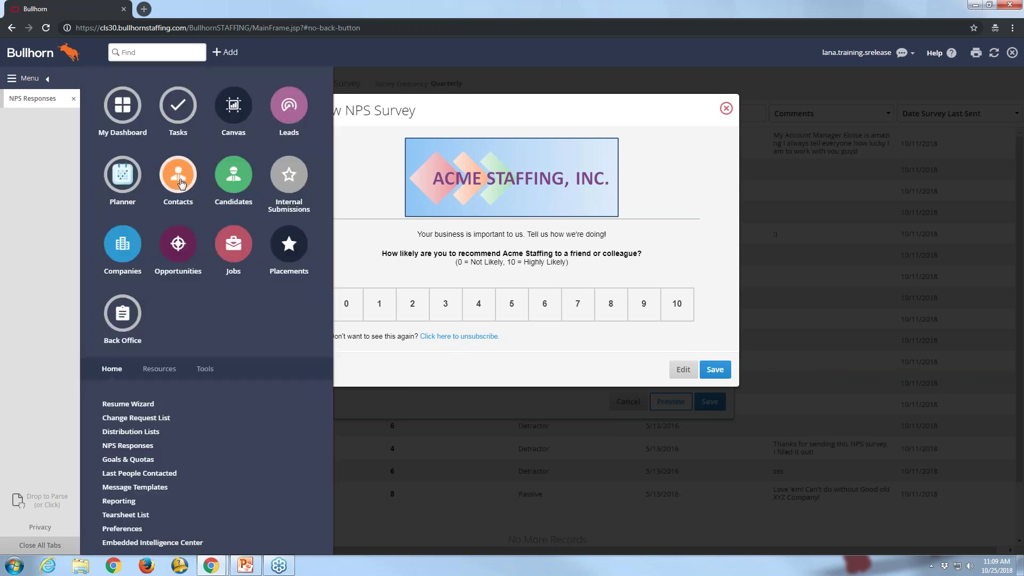
{"action": "left_click", "coordinate": [178, 176]}
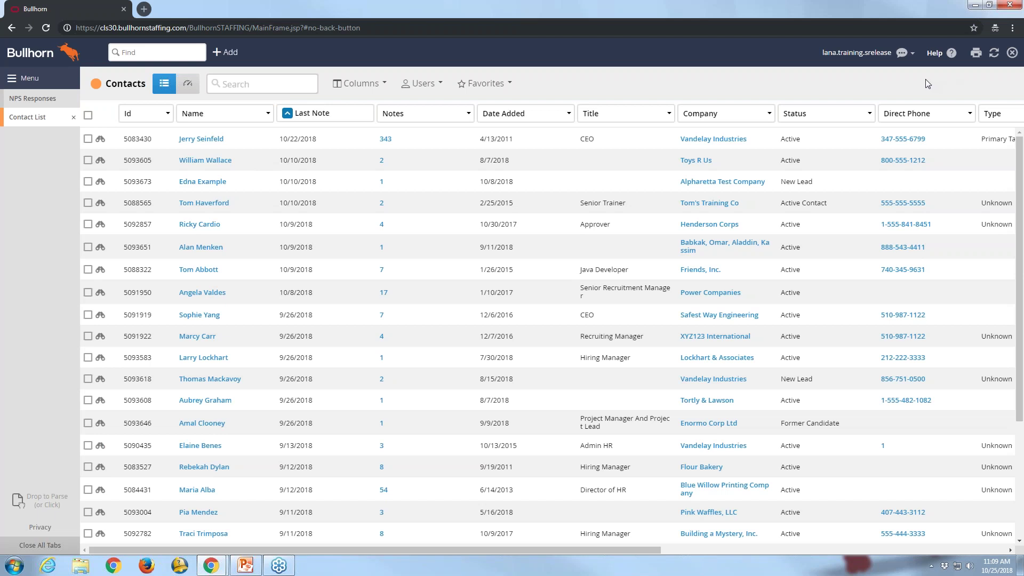
{"action": "left_click", "coordinate": [88, 139]}
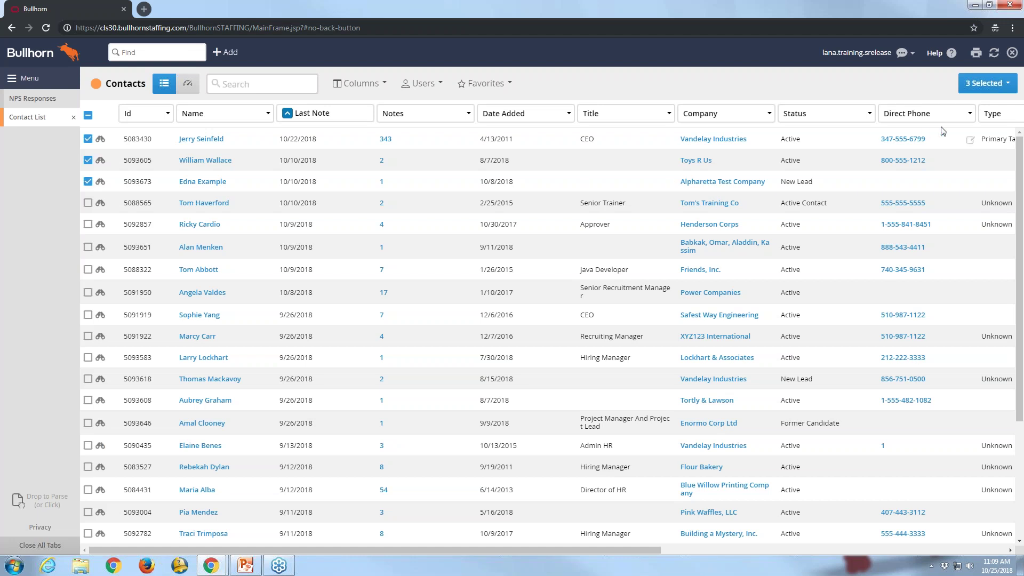
{"action": "left_click", "coordinate": [979, 89]}
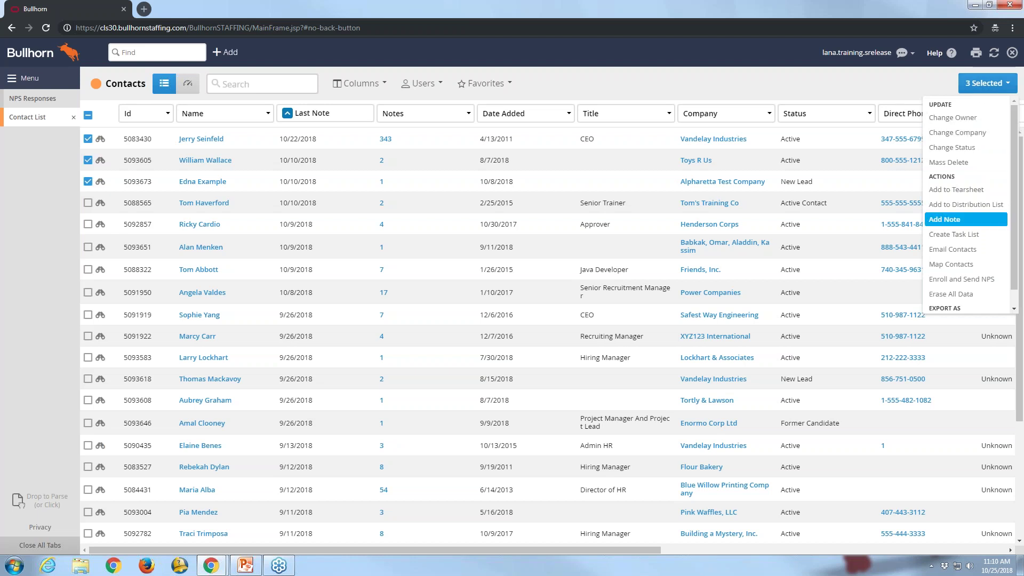
{"action": "left_click", "coordinate": [983, 281]}
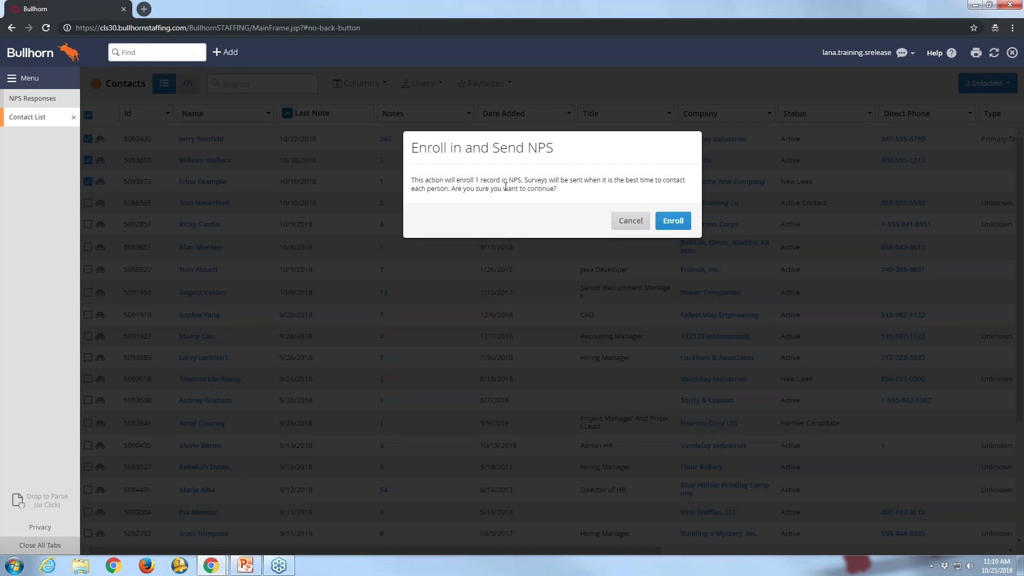
{"action": "left_click", "coordinate": [670, 222]}
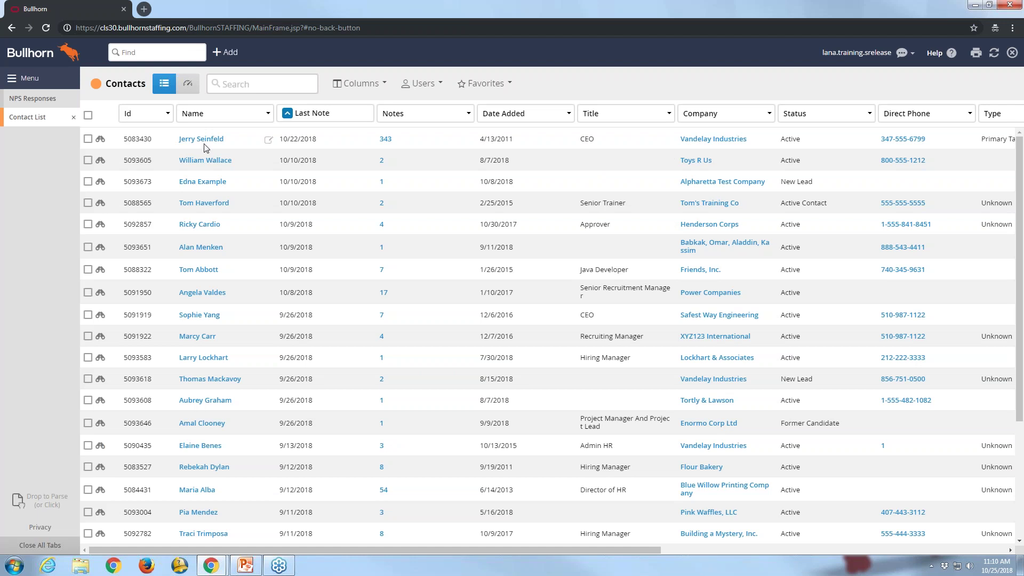
Preview the first contact's record and examine its Engagement Summary card.
{"action": "left_click", "coordinate": [100, 140]}
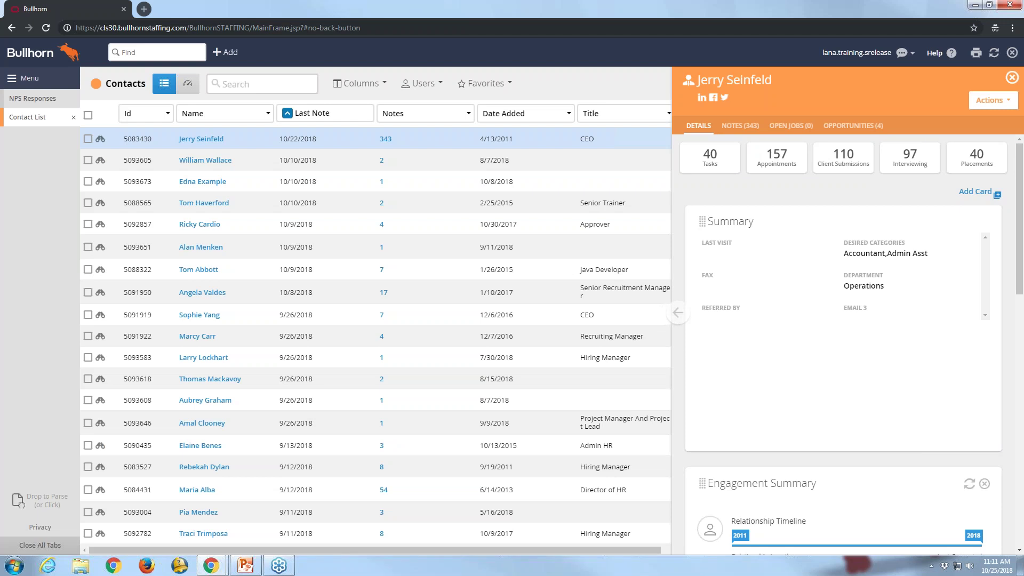
{"action": "left_click_drag", "start_coordinate": [1020, 211], "coordinate": [1002, 291]}
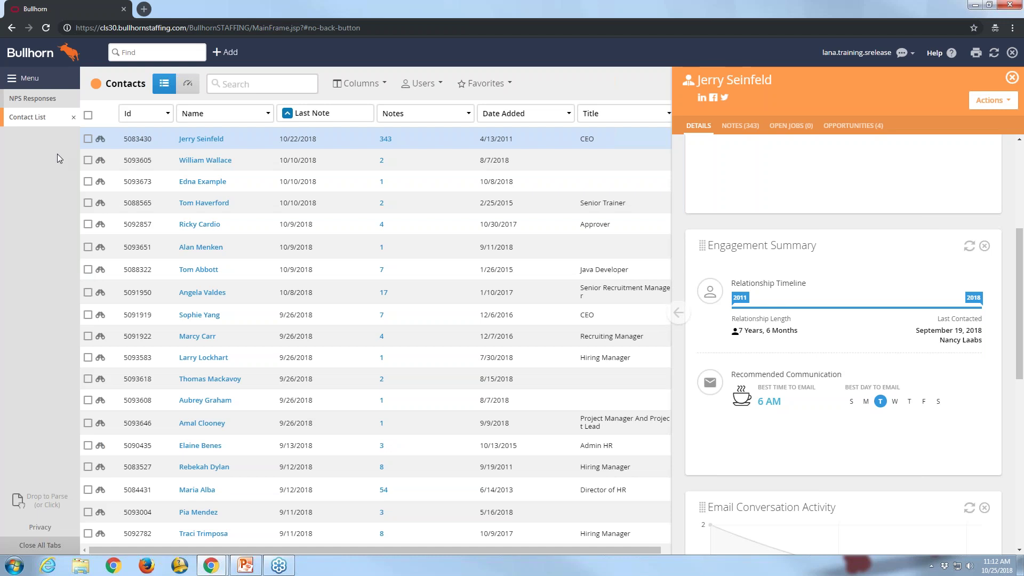
Return to the NPS responses and close the survey preview and survey editor without saving.
{"action": "left_click", "coordinate": [52, 99]}
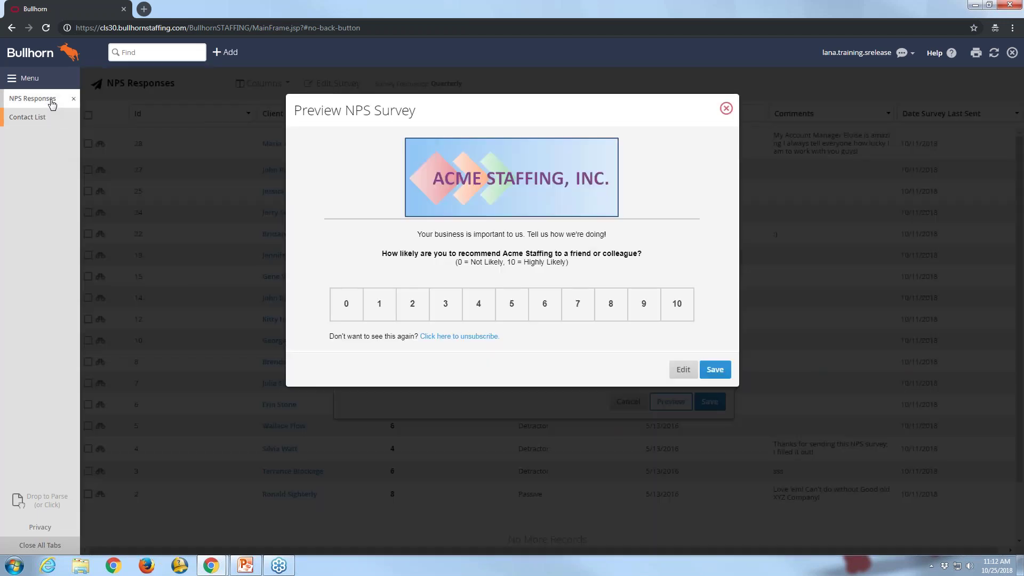
{"action": "left_click", "coordinate": [726, 109]}
{"action": "left_click", "coordinate": [721, 109]}
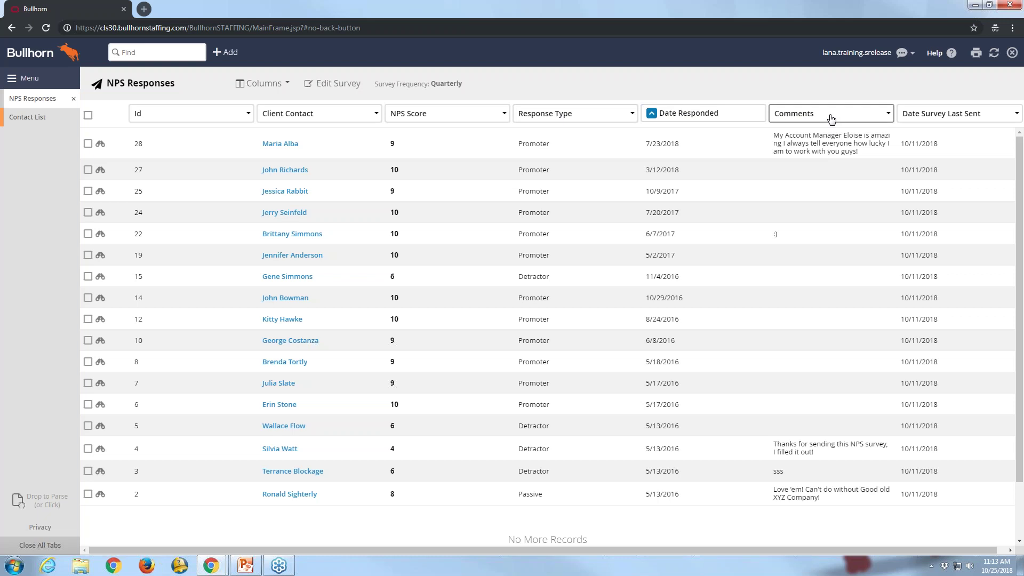
Move the Comments column directly after NPS Score and check which columns are available for the list.
{"action": "left_click_drag", "start_coordinate": [831, 118], "coordinate": [598, 119]}
{"action": "left_click_drag", "start_coordinate": [667, 120], "coordinate": [504, 121]}
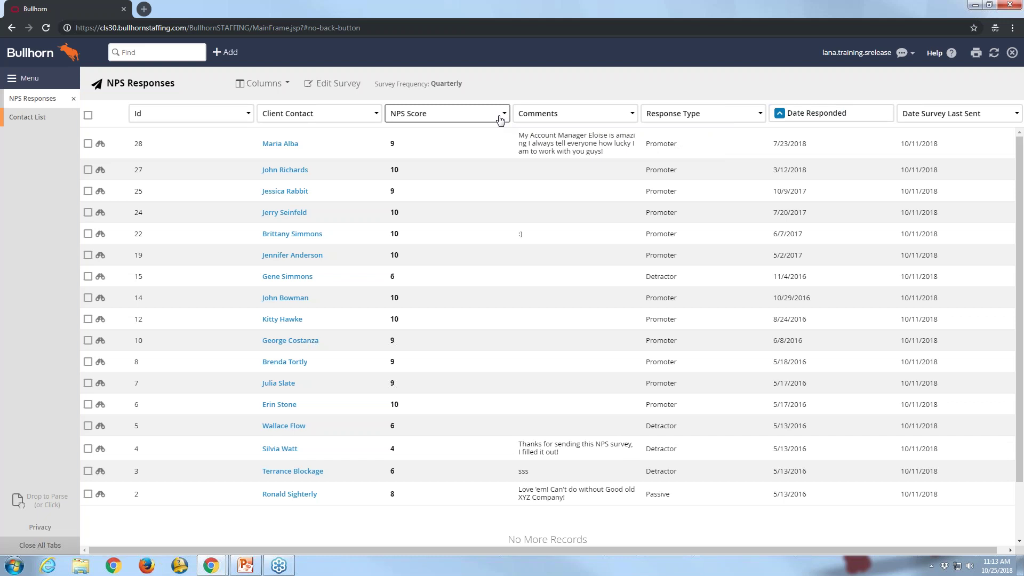
{"action": "left_click", "coordinate": [264, 85]}
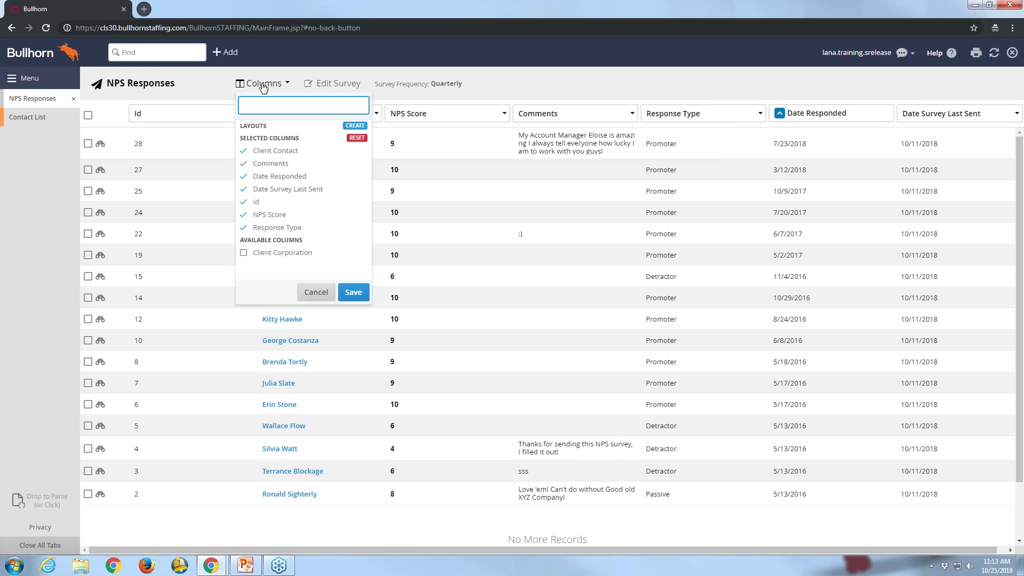
{"action": "left_click", "coordinate": [540, 85]}
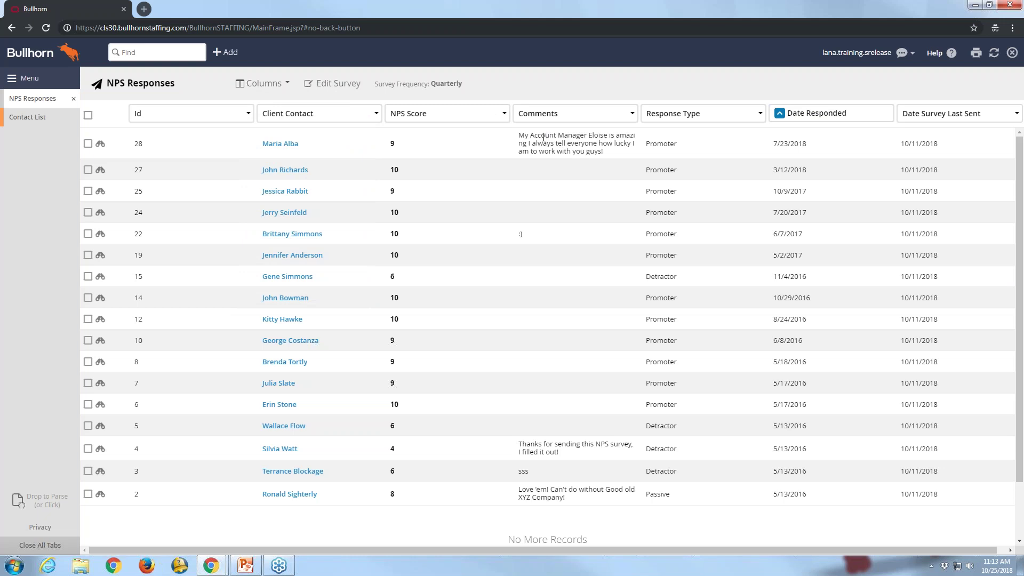
Filter the NPS responses to those with an NPS Score of 10.
{"action": "left_click", "coordinate": [453, 121]}
{"action": "left_click", "coordinate": [442, 168]}
{"action": "type", "text": "10"}
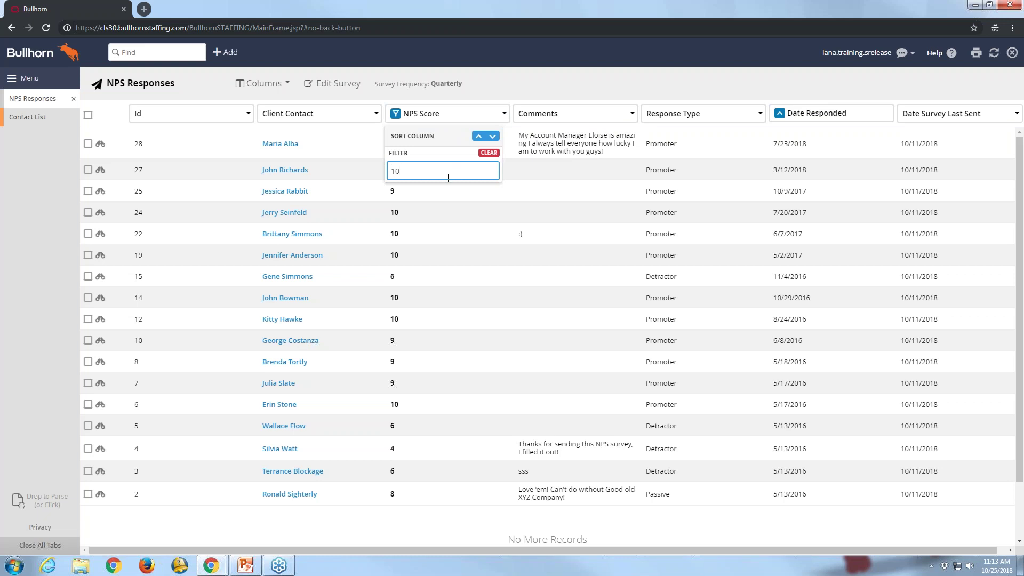
{"action": "key", "text": "Return"}
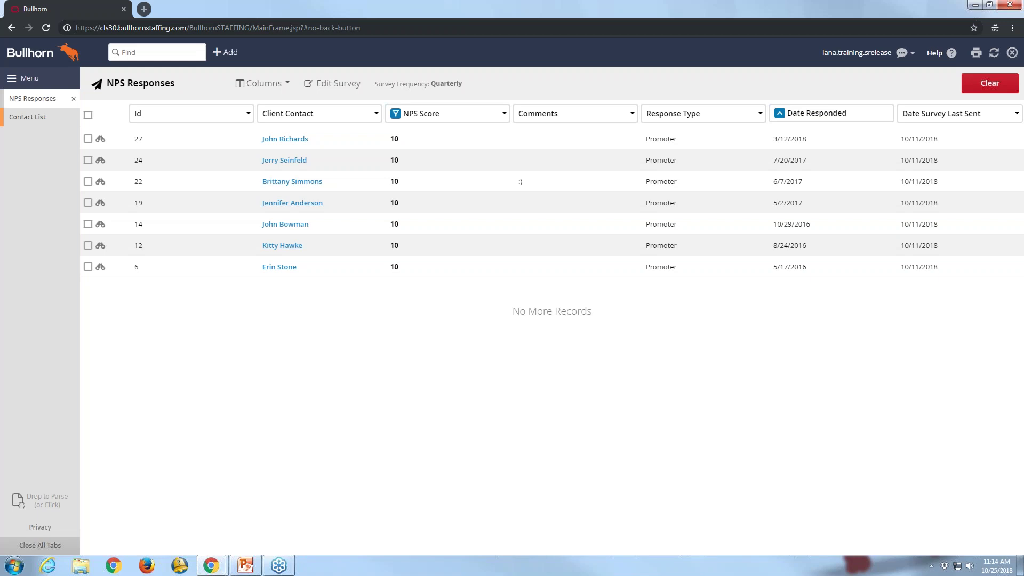
Open the dashboard and inspect the quarterly scores on the Net Promoter Score chart.
{"action": "left_click", "coordinate": [33, 81]}
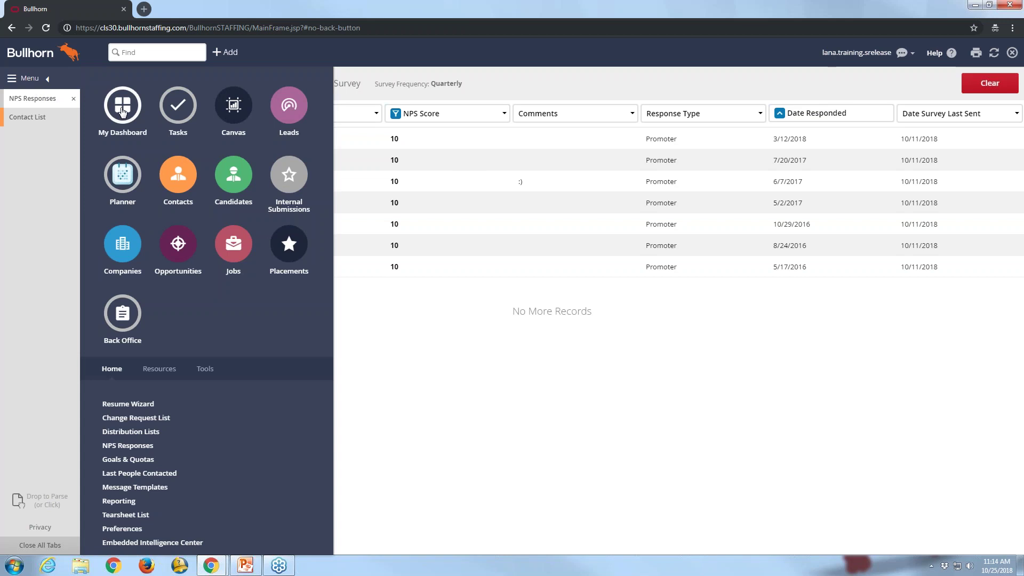
{"action": "left_click", "coordinate": [122, 107]}
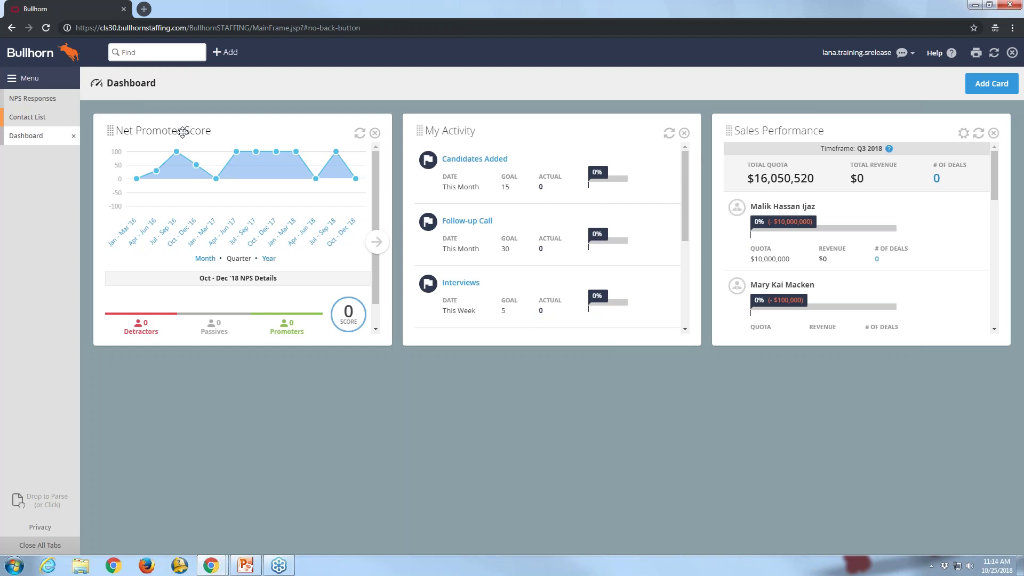
{"action": "mouse_move", "coordinate": [141, 176]}
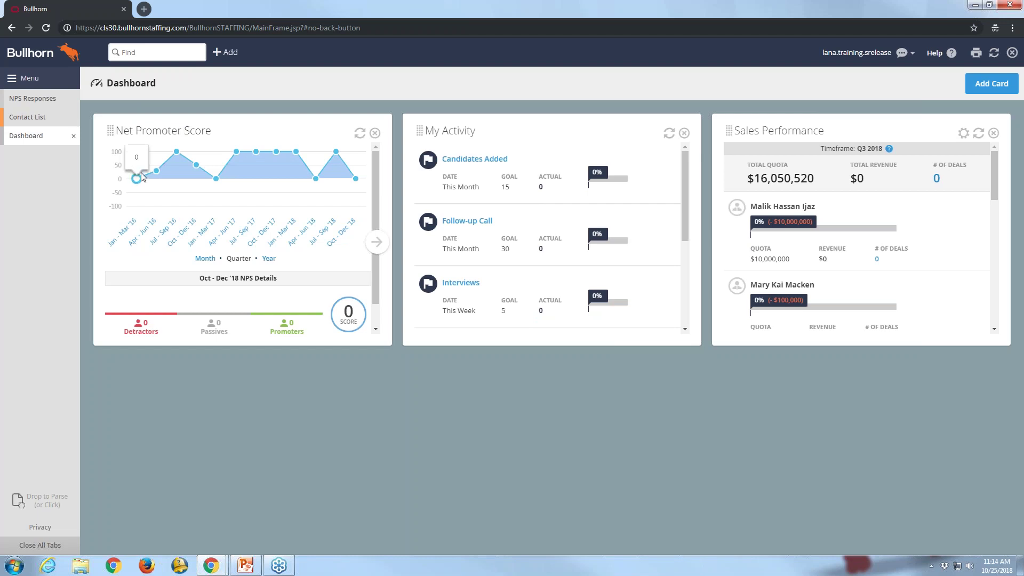
{"action": "mouse_move", "coordinate": [173, 154]}
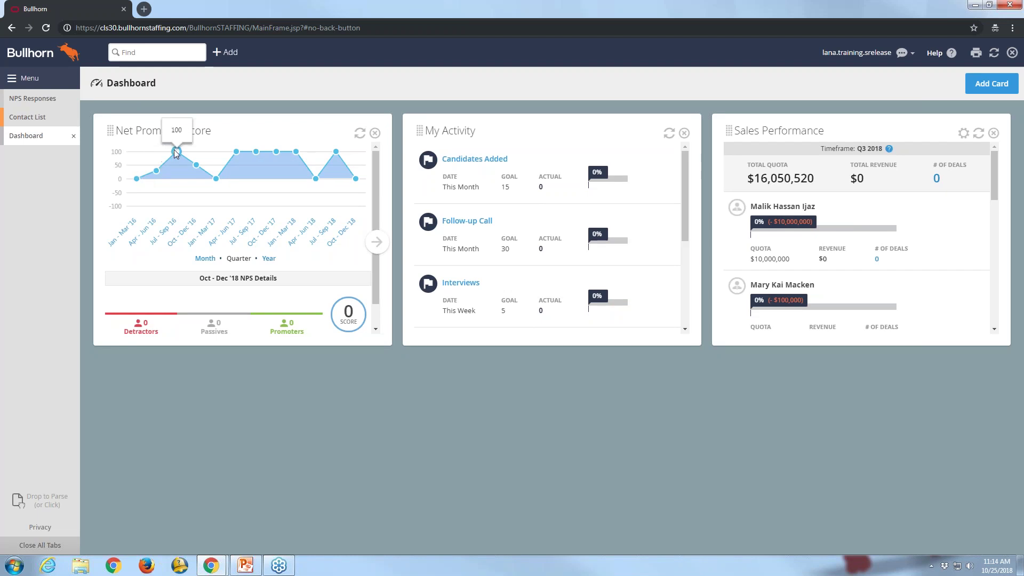
{"action": "mouse_move", "coordinate": [213, 184]}
{"action": "mouse_move", "coordinate": [205, 202]}
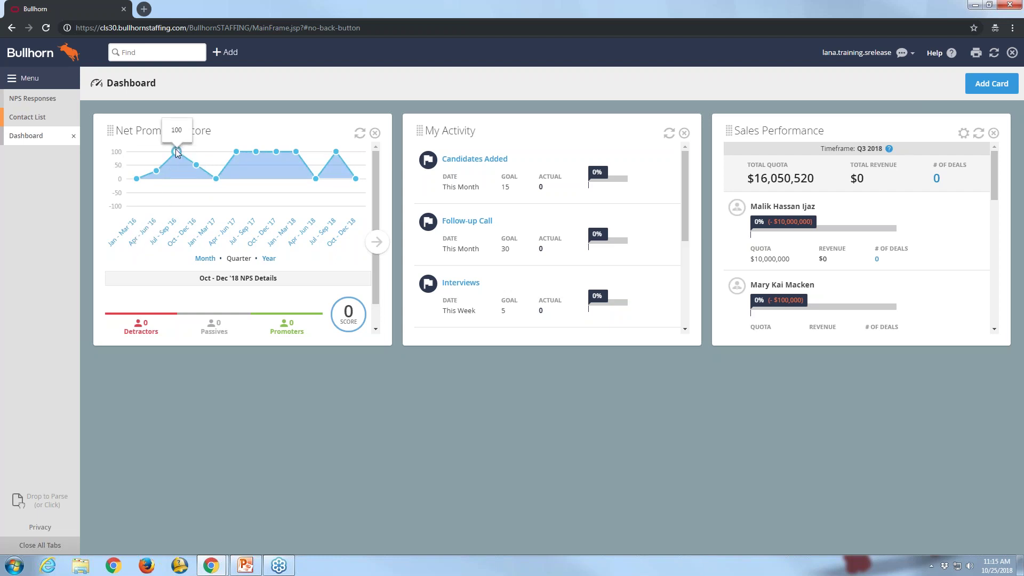
Show the Apr - Jun '16 NPS details, widen the Net Promoter Score card and review that quarter's individual responses.
{"action": "left_click", "coordinate": [157, 173]}
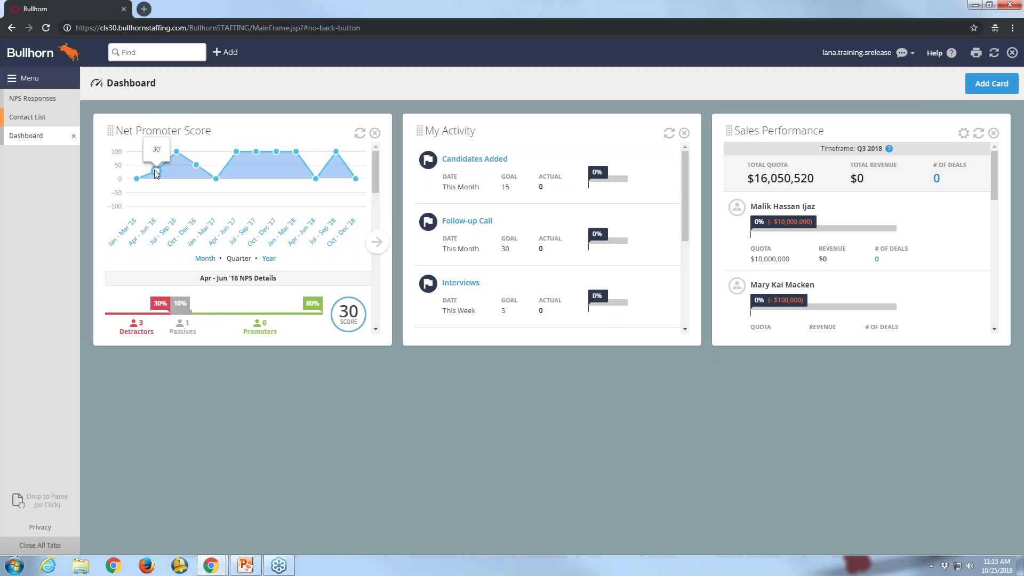
{"action": "left_click", "coordinate": [377, 242]}
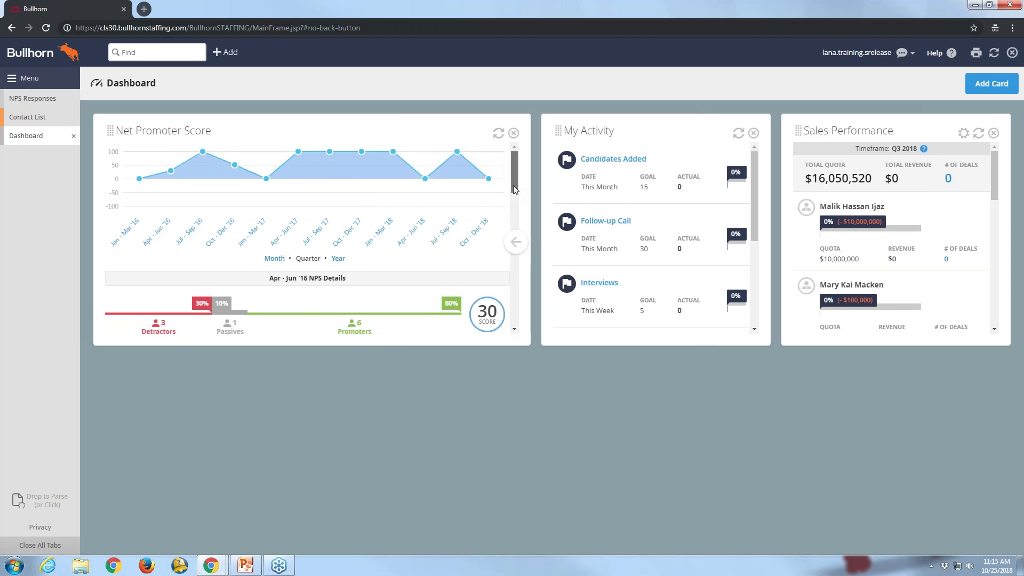
{"action": "left_click_drag", "start_coordinate": [513, 185], "coordinate": [513, 187]}
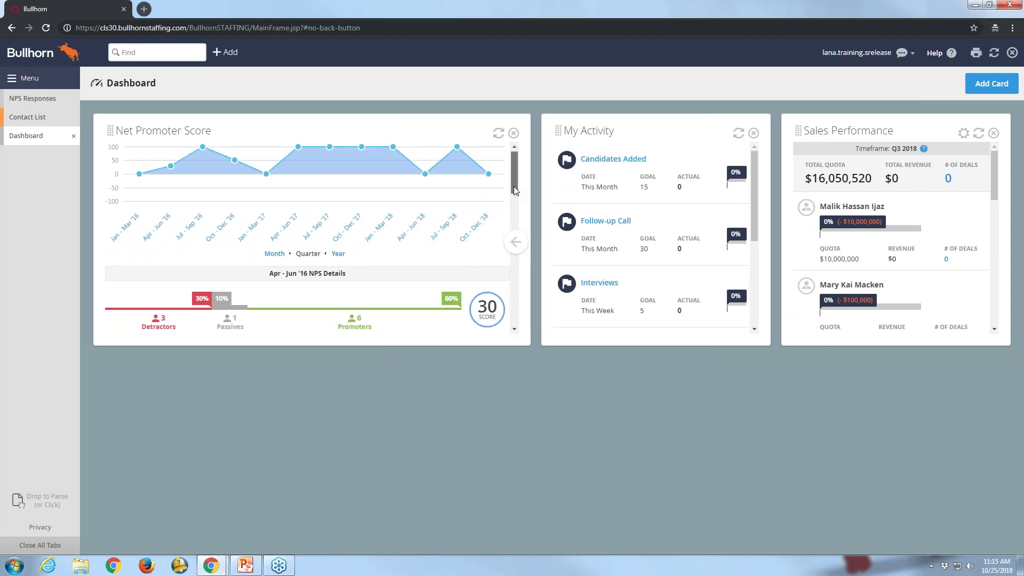
{"action": "left_click_drag", "start_coordinate": [513, 187], "coordinate": [513, 214]}
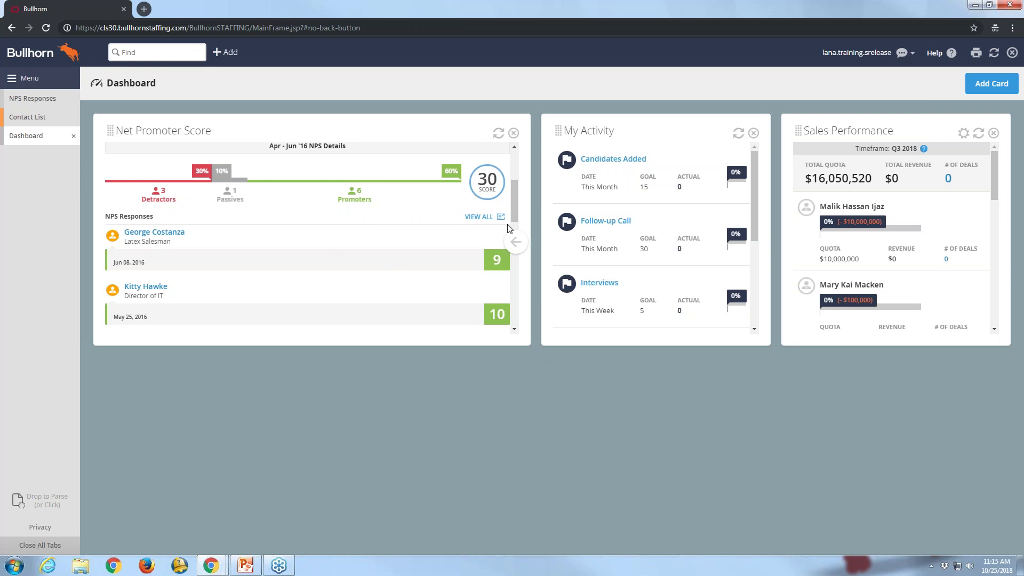
{"action": "left_click_drag", "start_coordinate": [513, 211], "coordinate": [516, 235]}
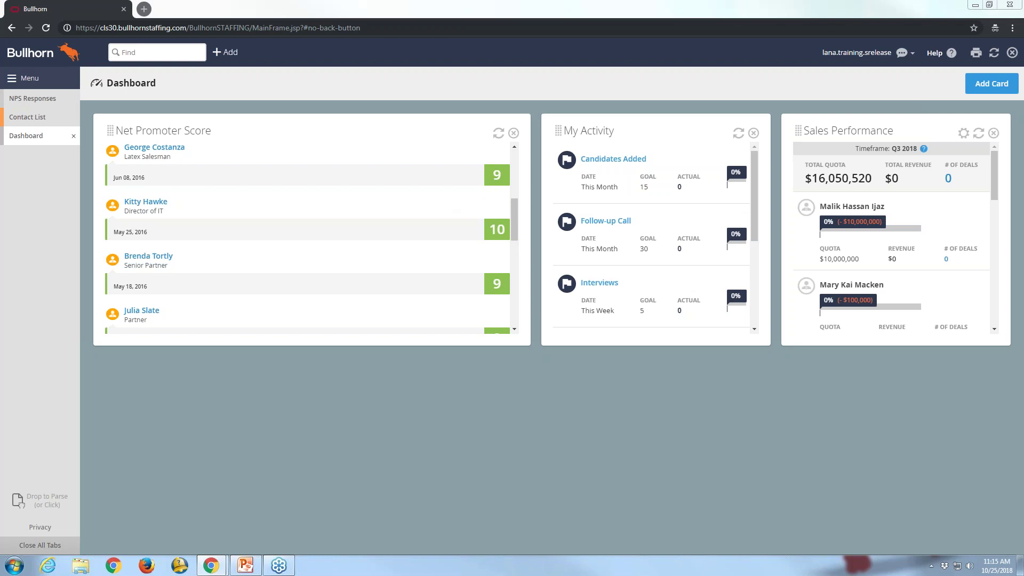
Switch to PowerPoint and start the slide show from the beginning.
{"action": "key", "text": "alt+Tab"}
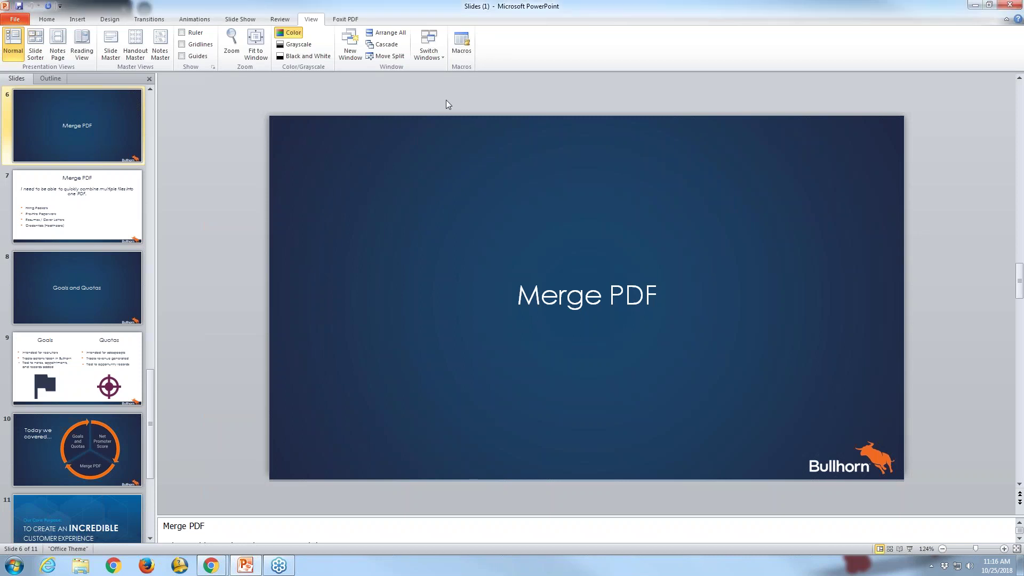
{"action": "key", "text": "F5"}
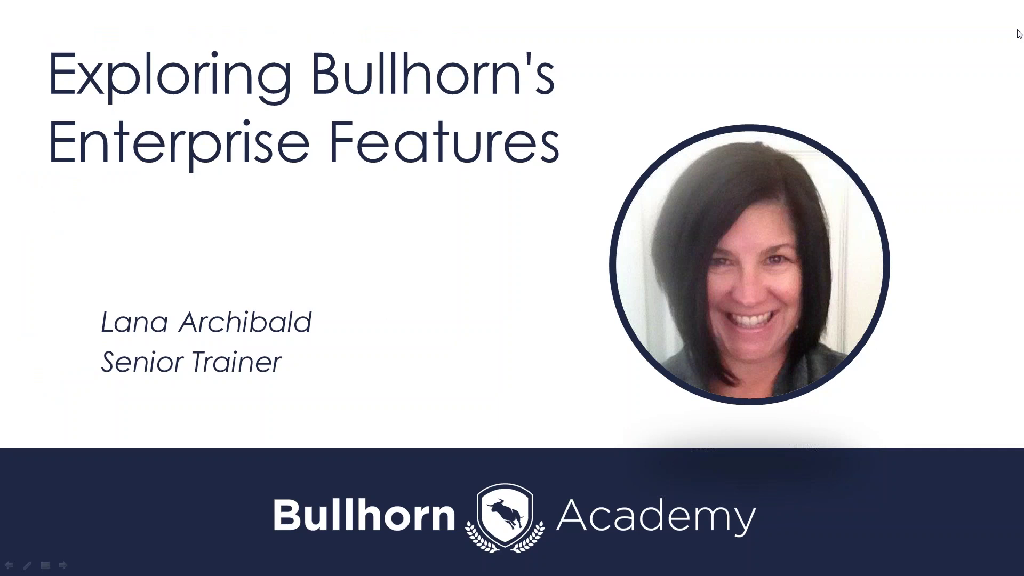
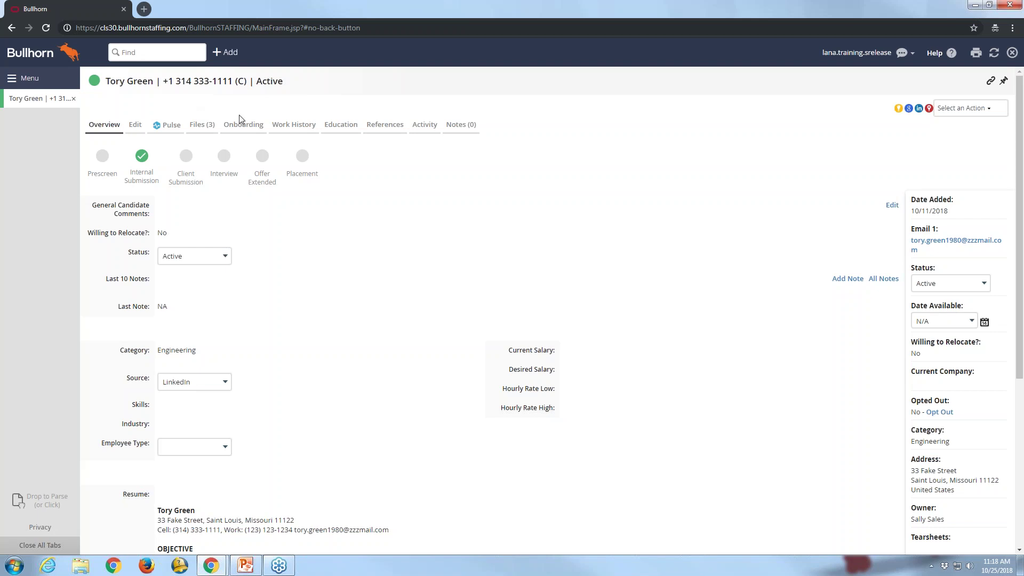
Start a merged PDF from the candidate's record and add the candidate's resume PDF as its first file.
{"action": "left_click", "coordinate": [982, 115]}
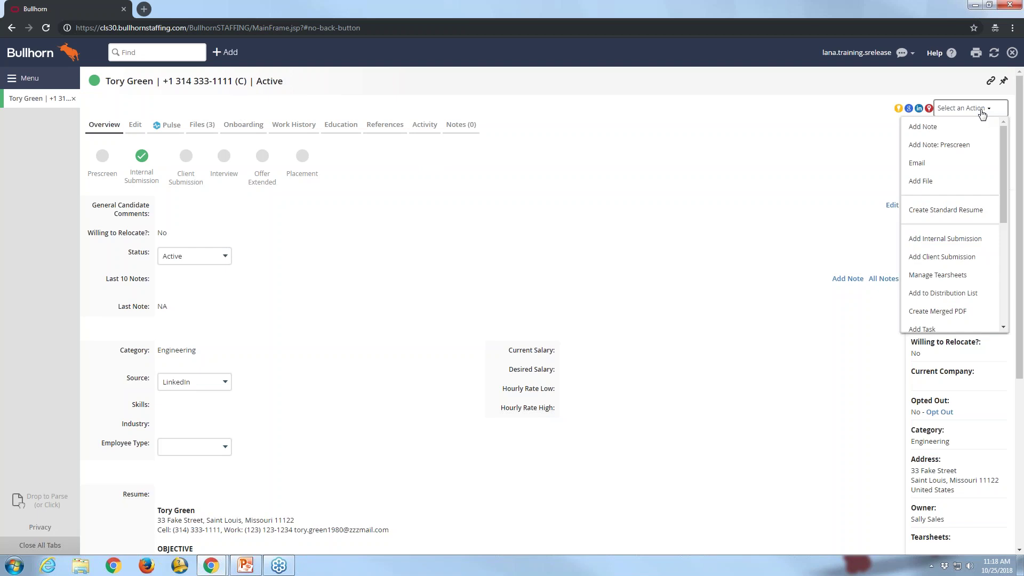
{"action": "left_click", "coordinate": [967, 317]}
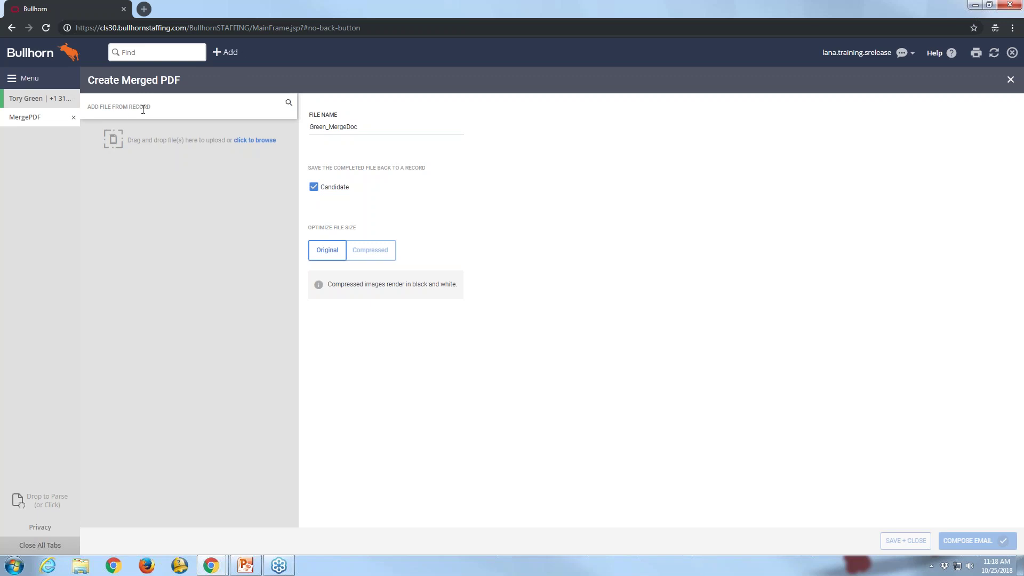
{"action": "left_click", "coordinate": [143, 110]}
{"action": "type", "text": "r"}
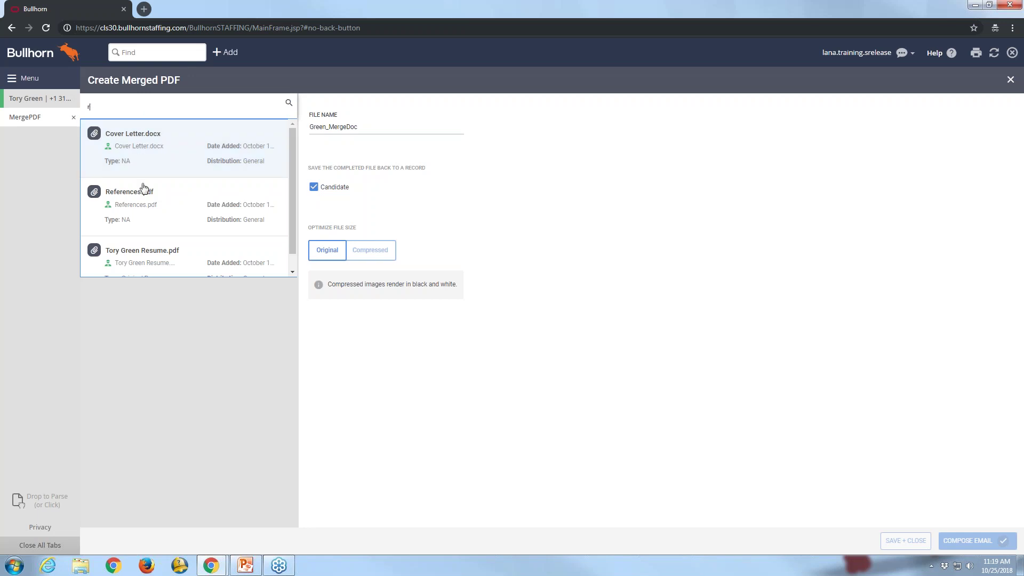
{"action": "left_click", "coordinate": [147, 261]}
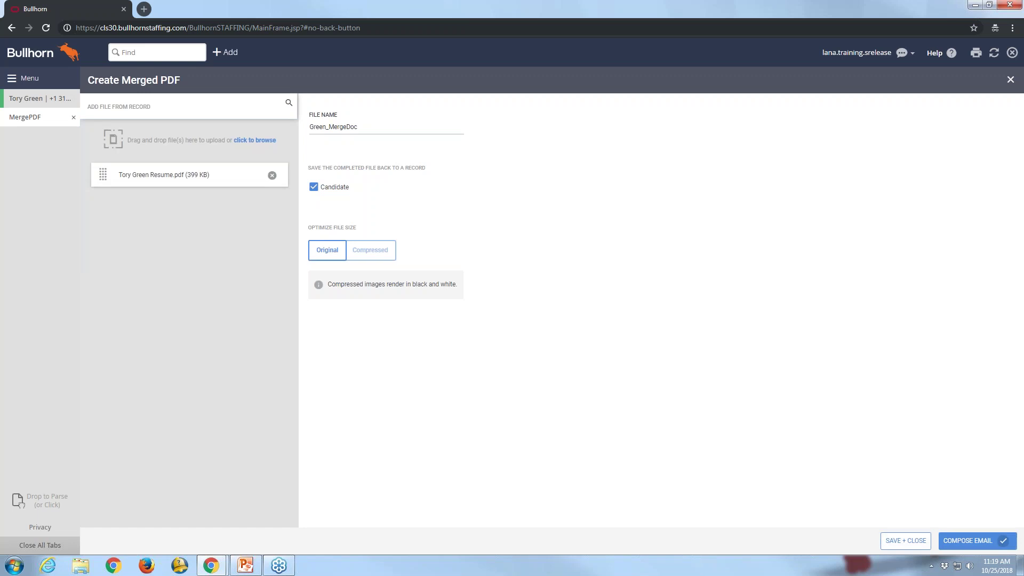
Add References.pdf and Cover Letter.docx from the candidate's record to the merged PDF.
{"action": "left_click", "coordinate": [148, 108]}
{"action": "type", "text": "r"}
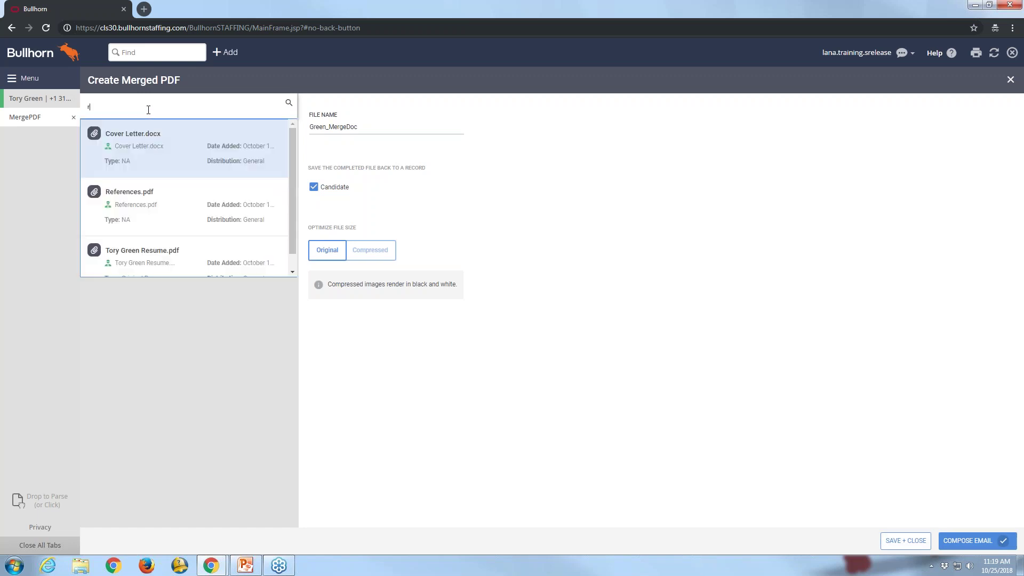
{"action": "left_click", "coordinate": [148, 211]}
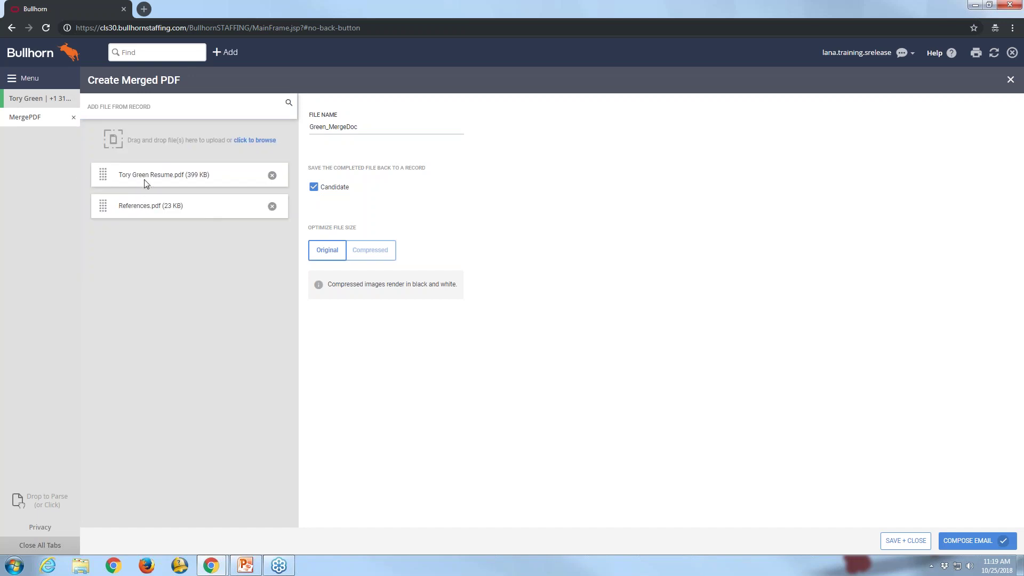
{"action": "left_click", "coordinate": [149, 111]}
{"action": "type", "text": "c"}
{"action": "left_click", "coordinate": [148, 147]}
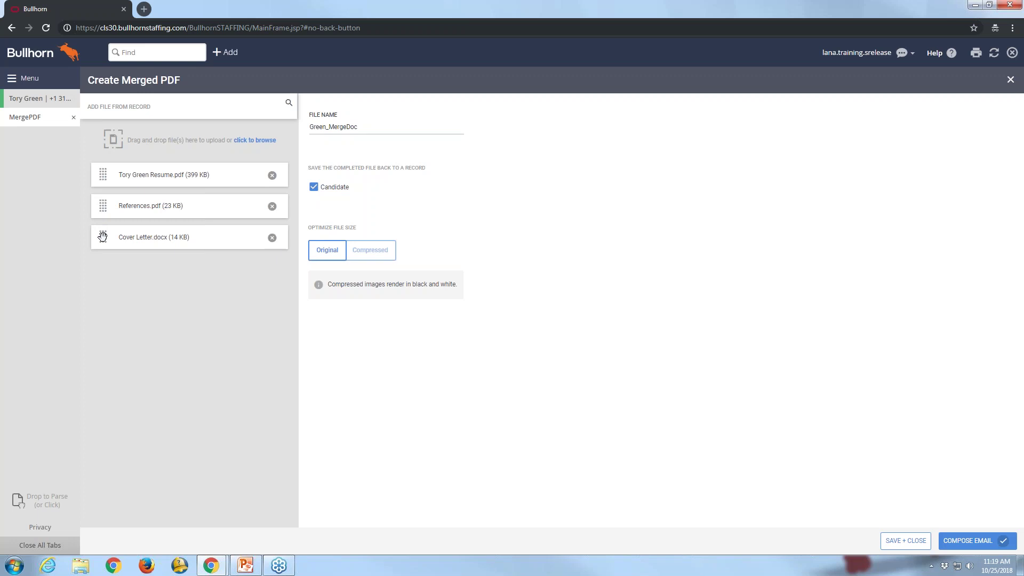
Reorder the files as cover letter, references, resume, and save the merged PDF back to the candidate record.
{"action": "left_click_drag", "start_coordinate": [102, 237], "coordinate": [102, 157]}
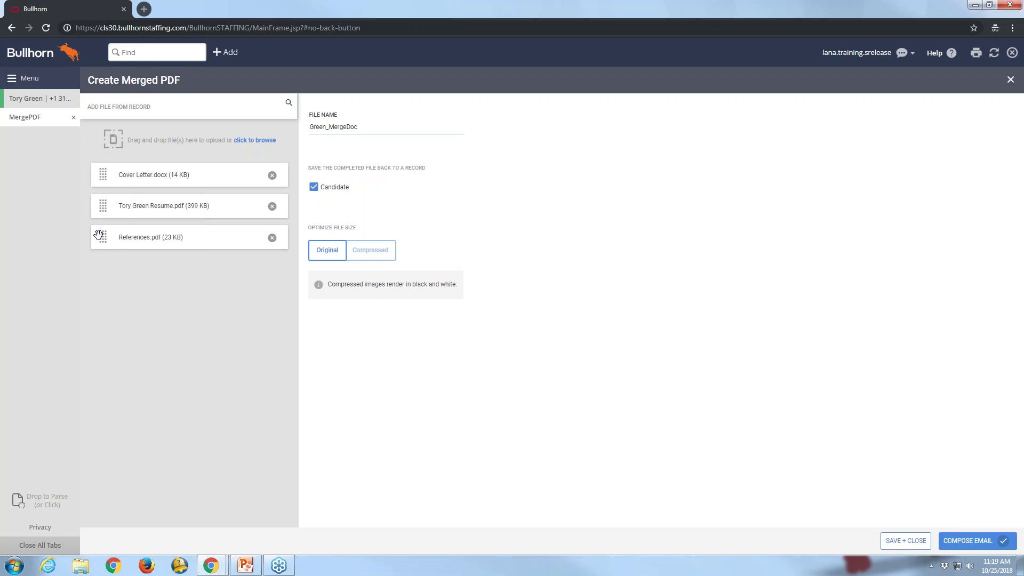
{"action": "left_click_drag", "start_coordinate": [103, 239], "coordinate": [103, 200]}
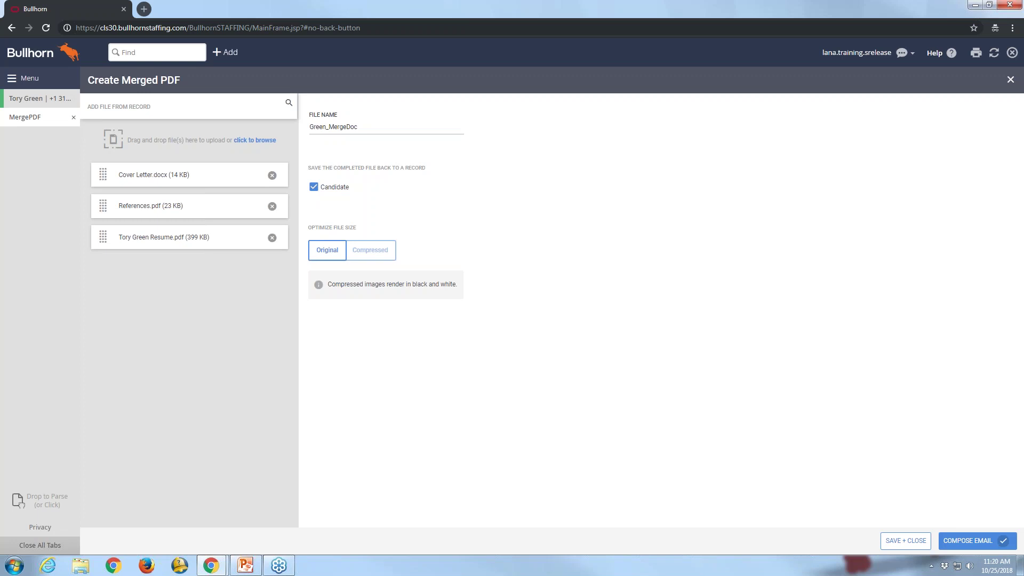
{"action": "left_click", "coordinate": [316, 188]}
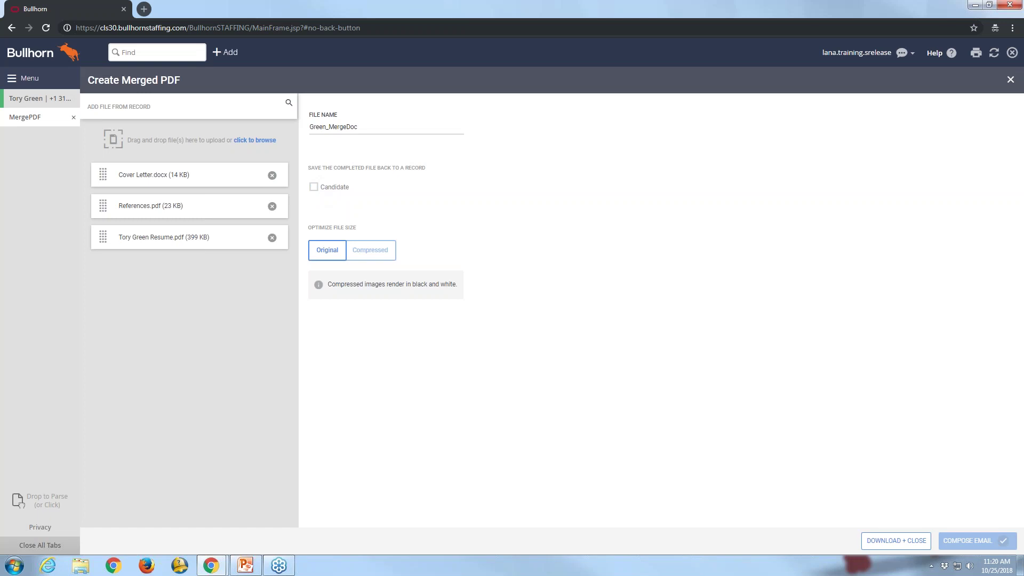
{"action": "left_click", "coordinate": [314, 187]}
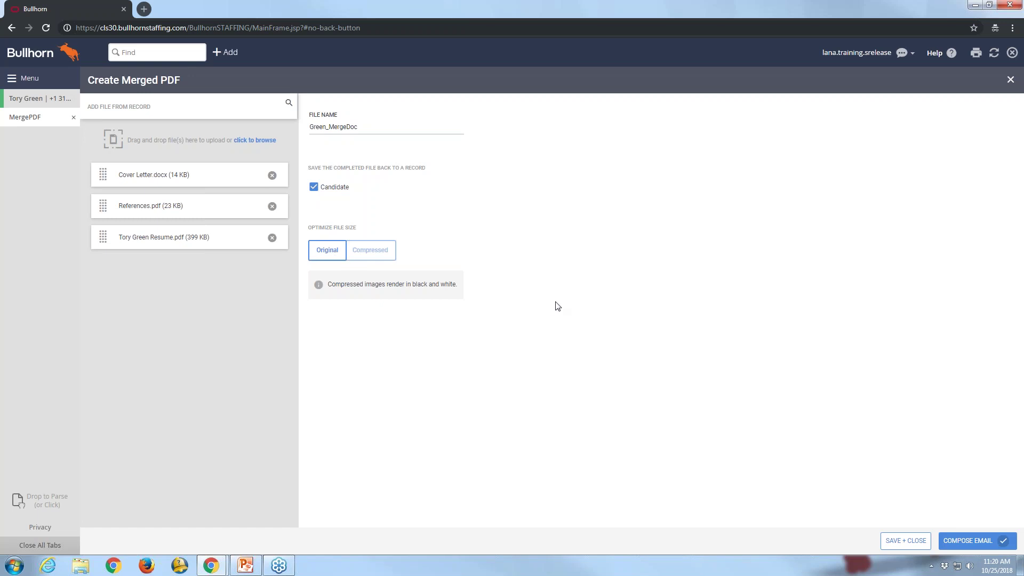
{"action": "left_click", "coordinate": [904, 541]}
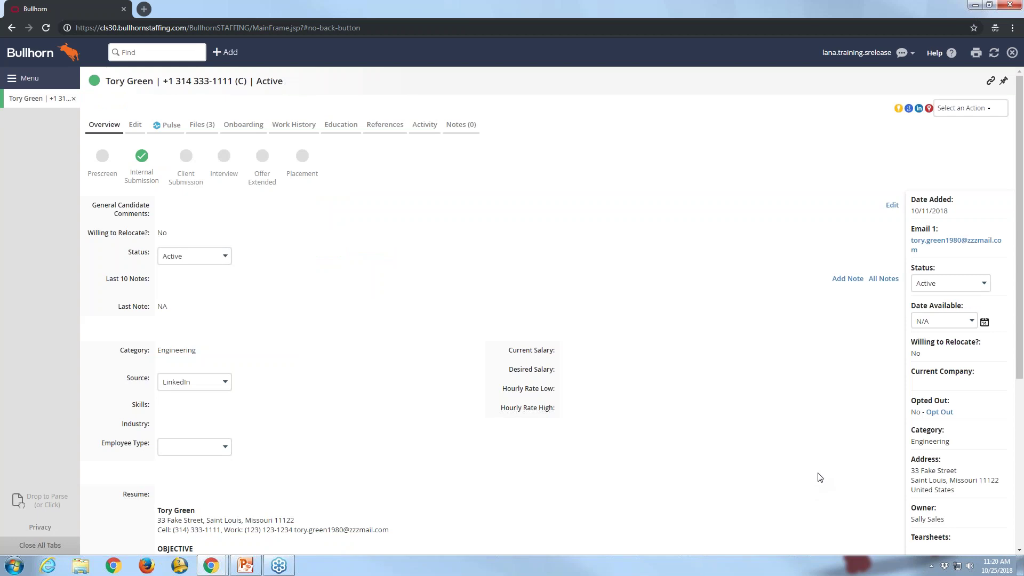
Refresh the candidate record and open its files.
{"action": "left_click", "coordinate": [994, 53]}
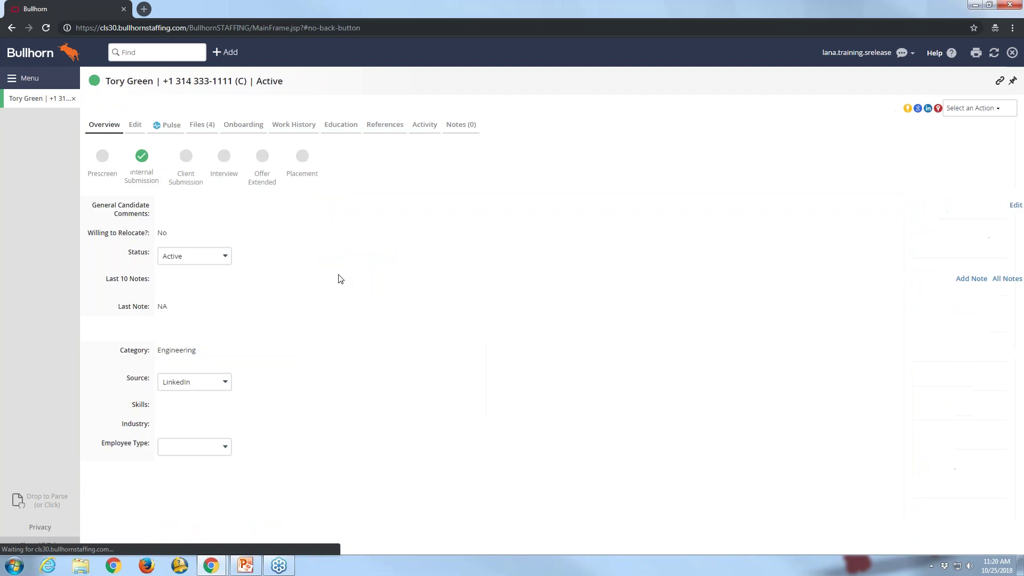
{"action": "left_click", "coordinate": [202, 128]}
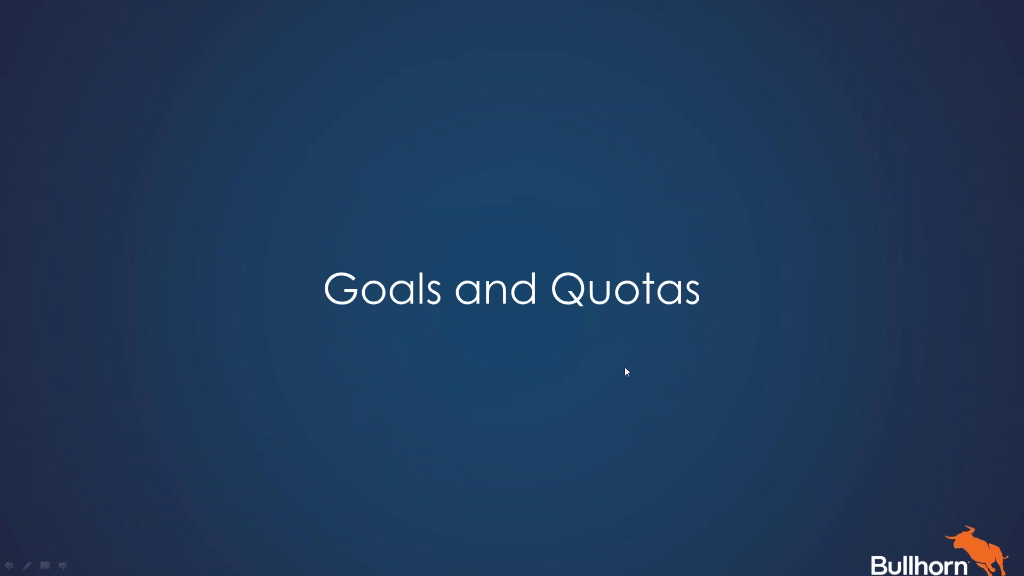
Advance the PowerPoint slide show to the slide comparing Goals and Quotas.
{"action": "left_click", "coordinate": [626, 372]}
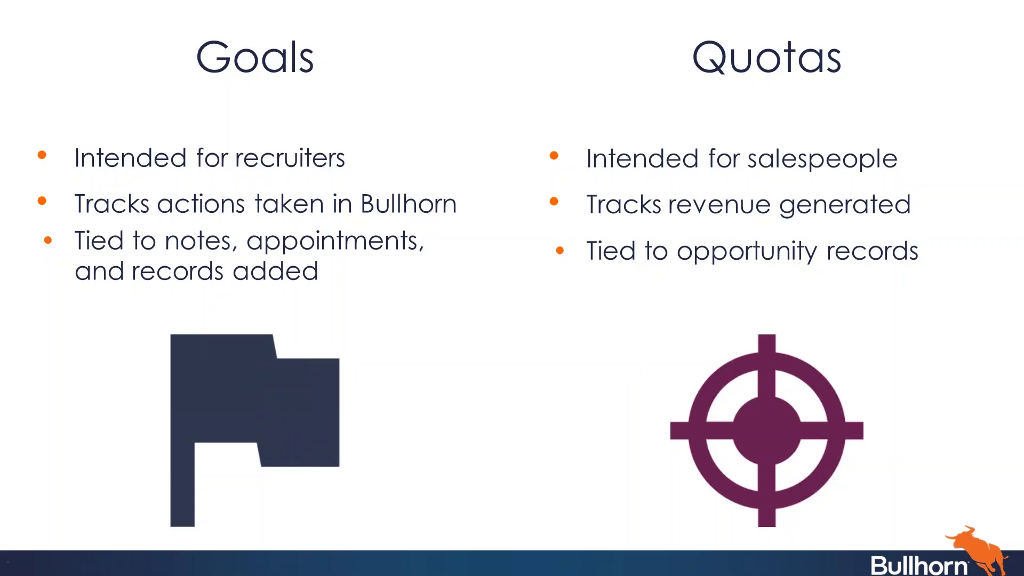
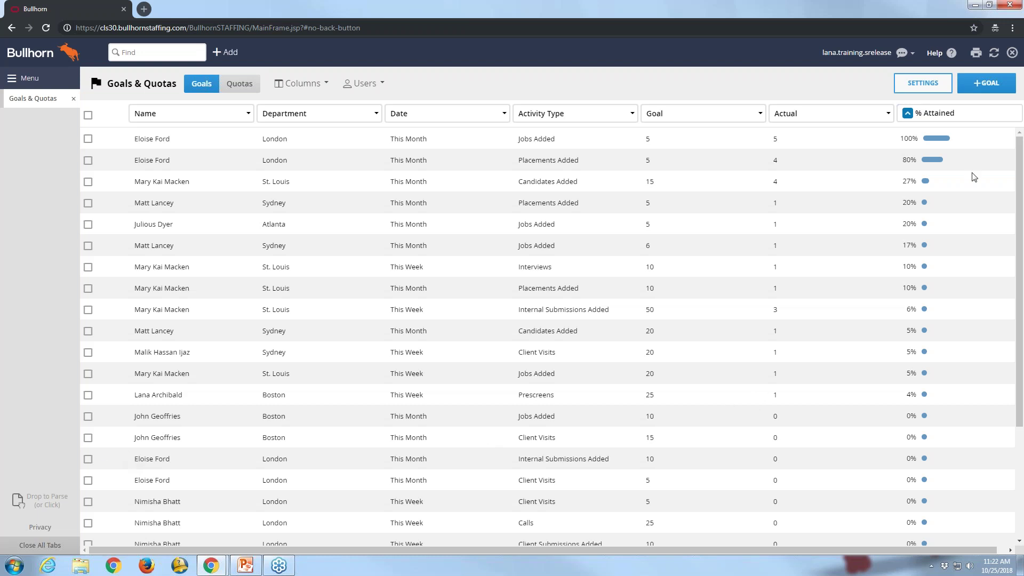
Try to add a weekly Cold Calls goal of 10 for the Boston manager.
{"action": "left_click", "coordinate": [976, 86]}
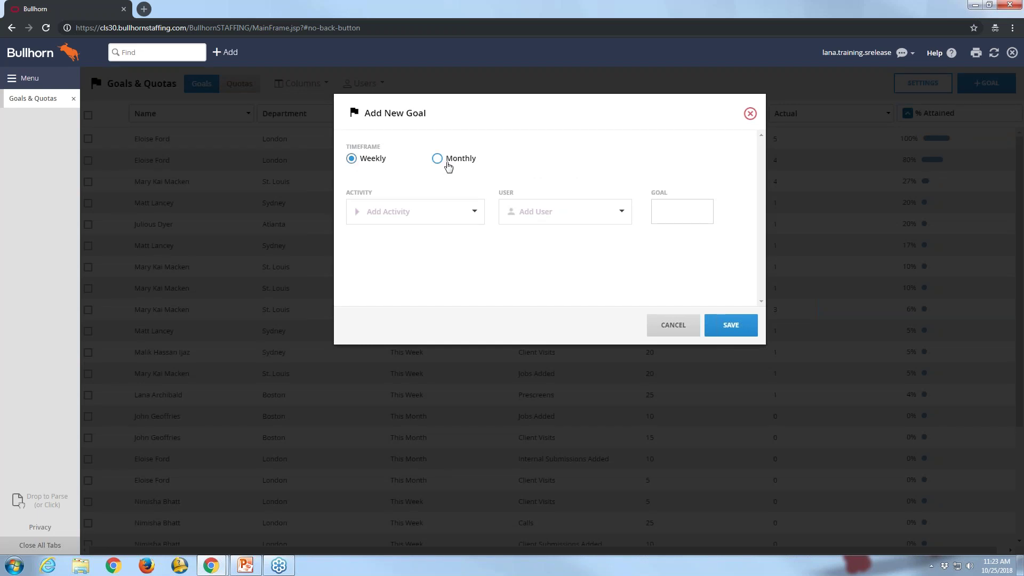
{"action": "left_click", "coordinate": [474, 213]}
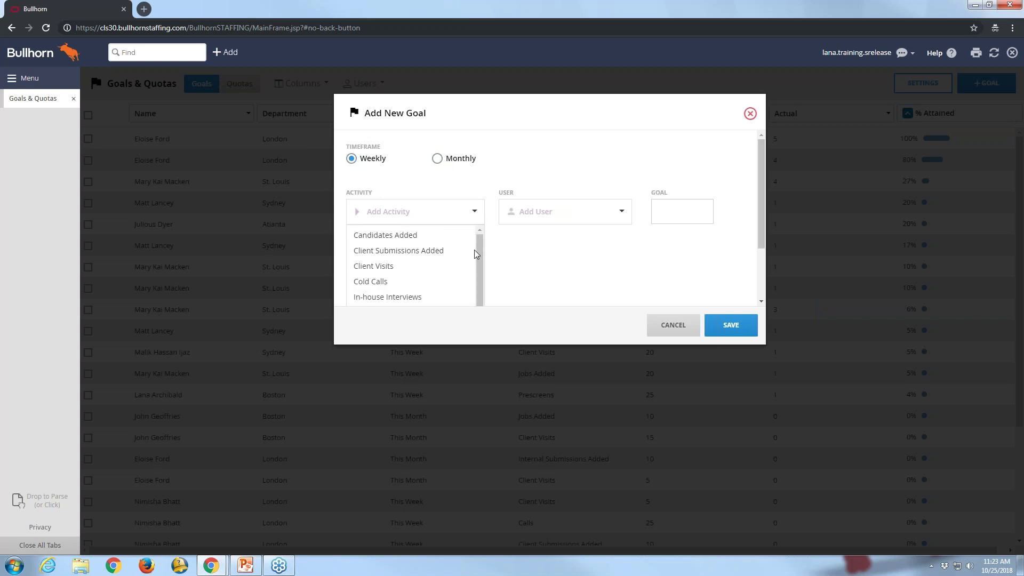
{"action": "left_click", "coordinate": [379, 283]}
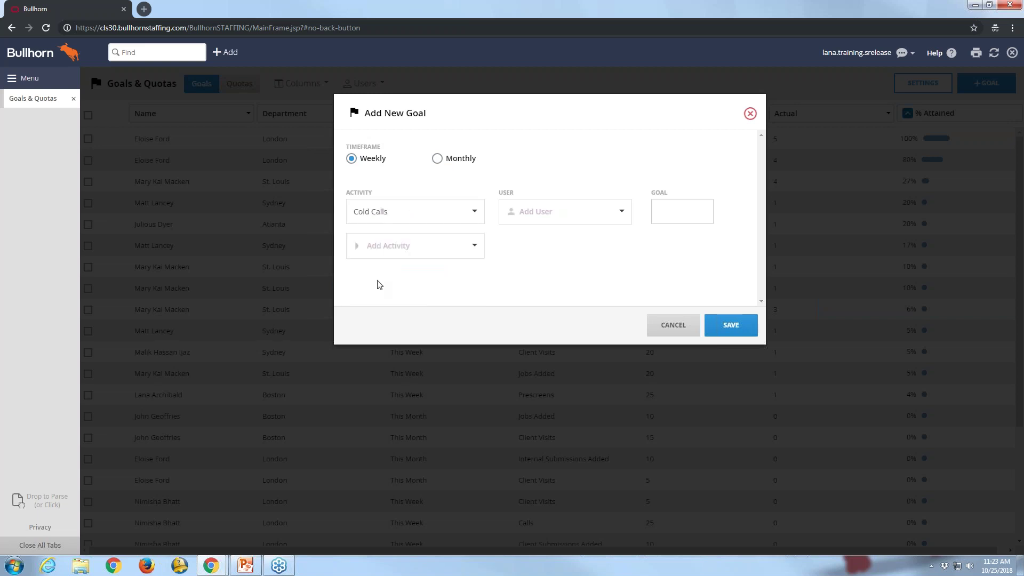
{"action": "left_click", "coordinate": [552, 220]}
{"action": "type", "text": "jesse eb"}
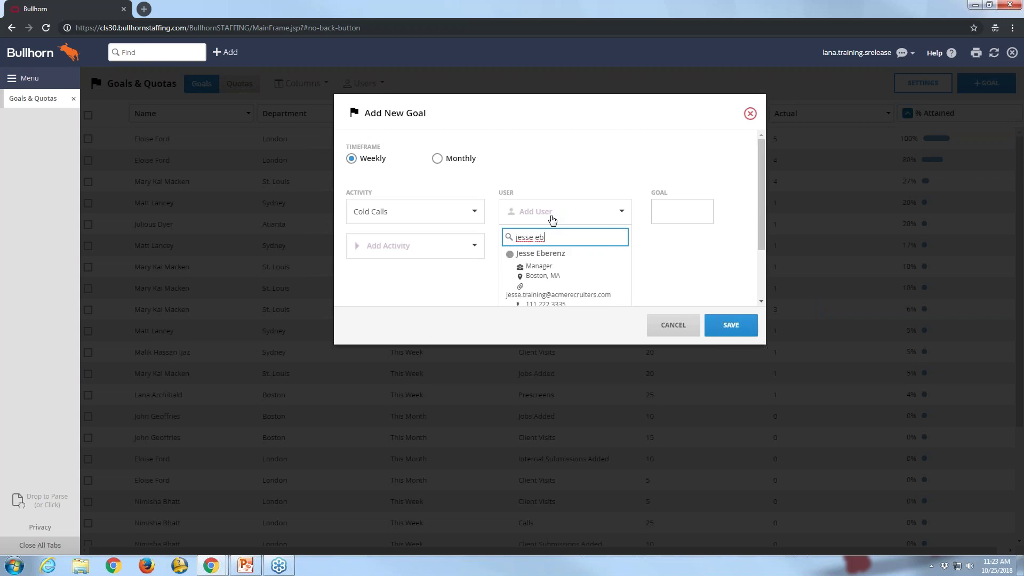
{"action": "left_click", "coordinate": [556, 258]}
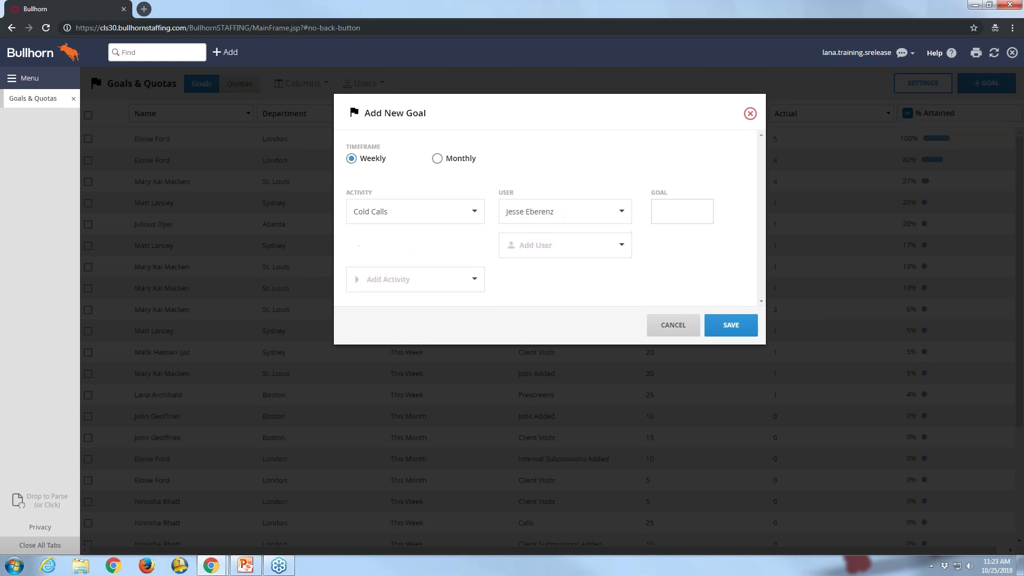
{"action": "left_click", "coordinate": [673, 212]}
{"action": "type", "text": "10"}
{"action": "left_click", "coordinate": [731, 327]}
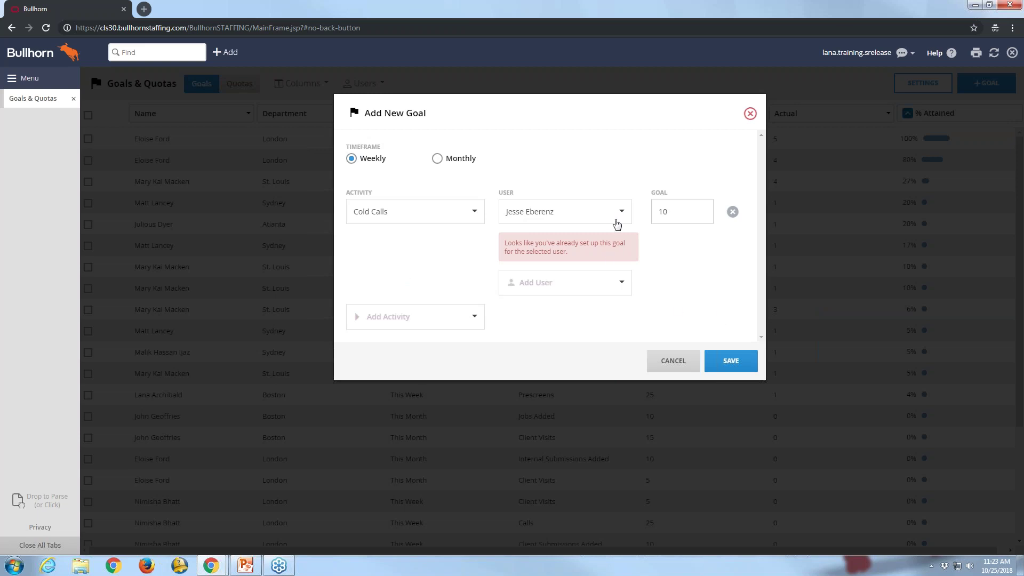
Change the new goal's activity to Candidates Added and save the goal.
{"action": "left_click", "coordinate": [475, 216]}
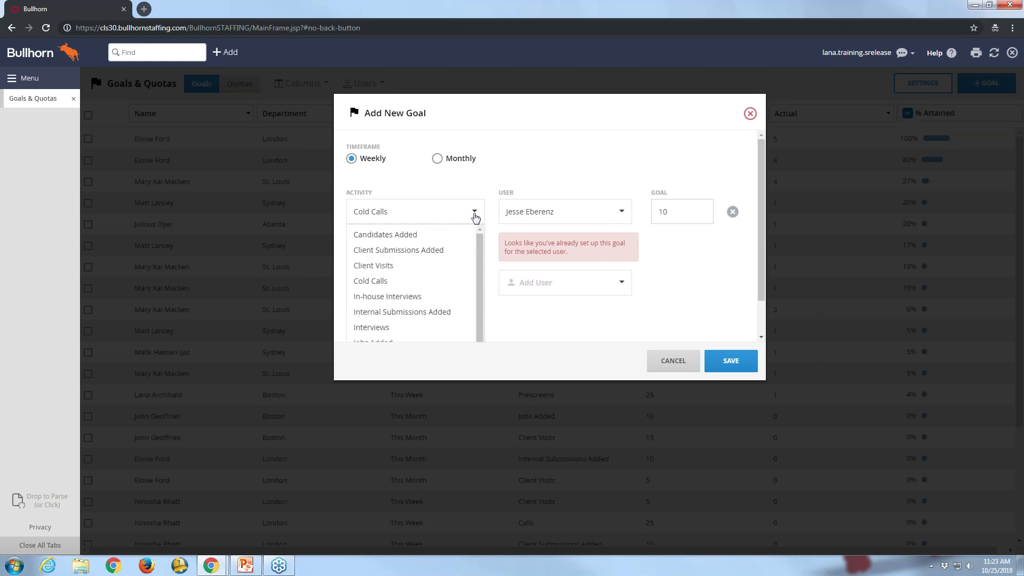
{"action": "left_click", "coordinate": [456, 238]}
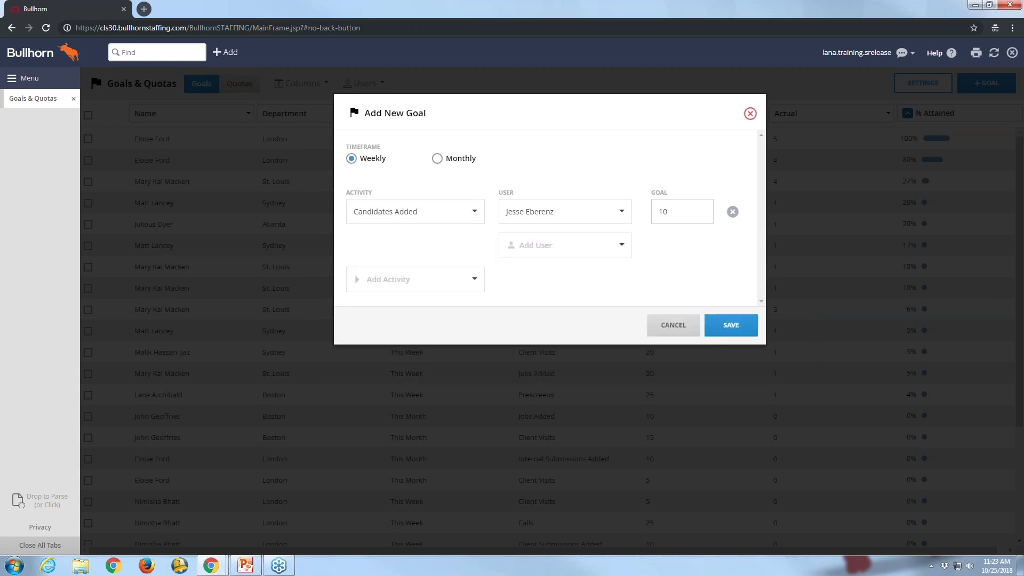
{"action": "left_click", "coordinate": [732, 334]}
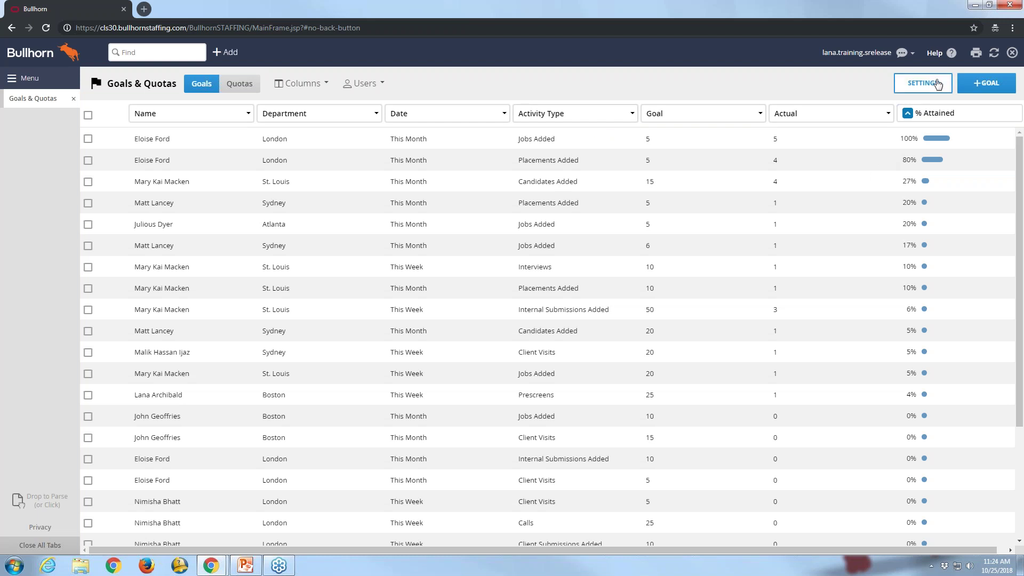
Switch to the quotas view and add a Q4 2018 quota of $50000 for the Boston manager.
{"action": "left_click", "coordinate": [239, 85]}
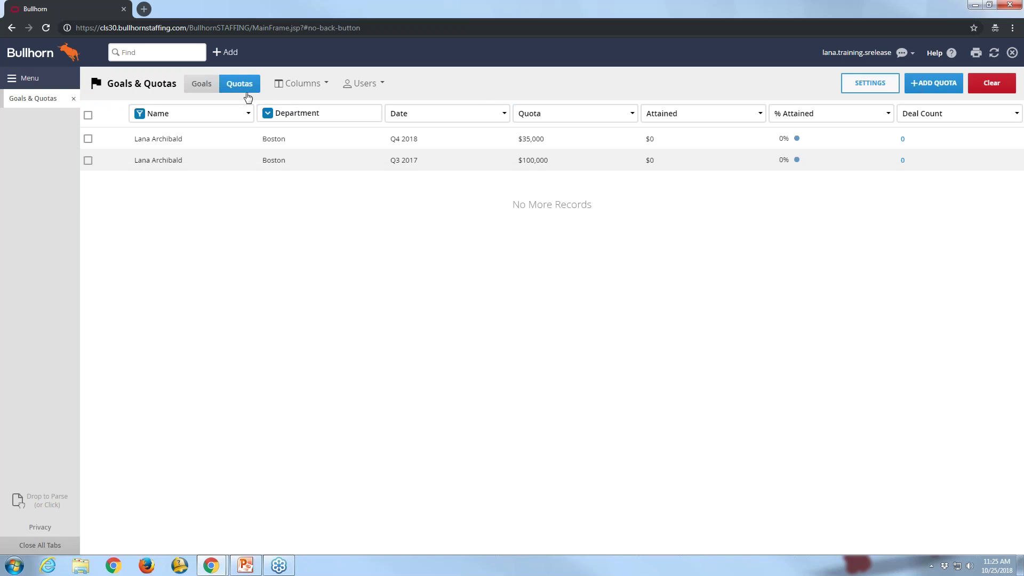
{"action": "left_click", "coordinate": [930, 88]}
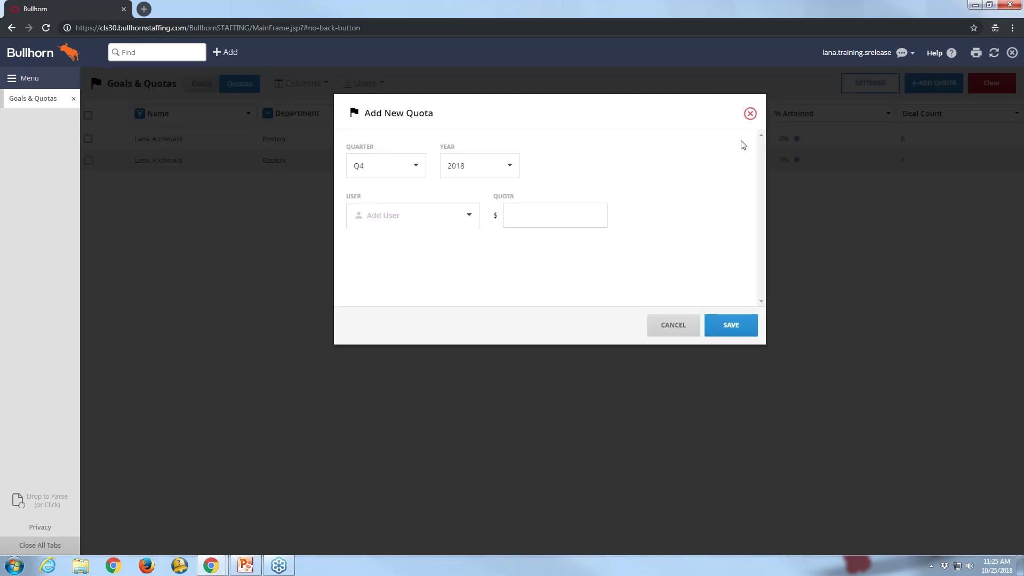
{"action": "left_click", "coordinate": [418, 171]}
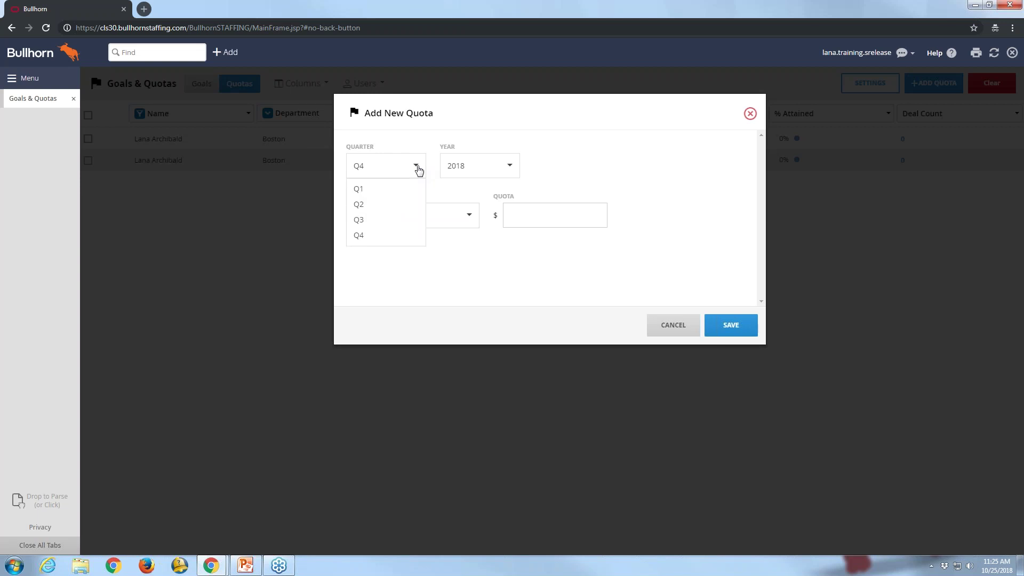
{"action": "left_click", "coordinate": [596, 170]}
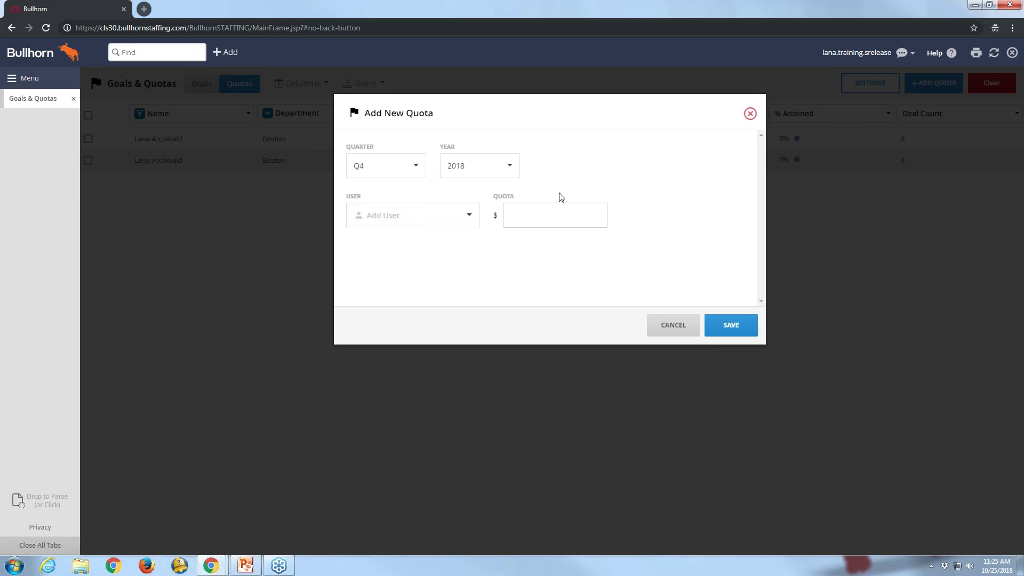
{"action": "left_click", "coordinate": [470, 217]}
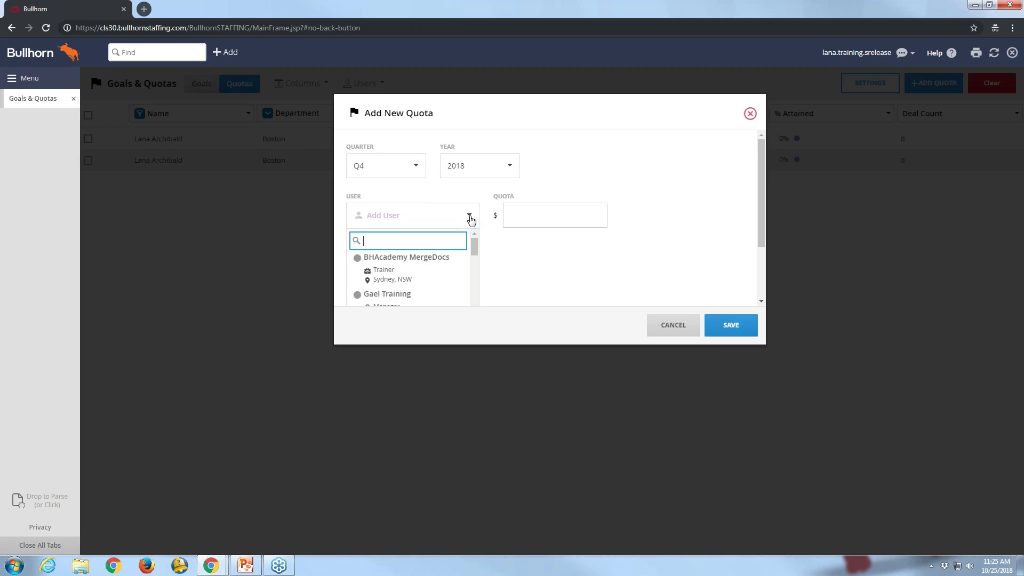
{"action": "type", "text": "jesse eb"}
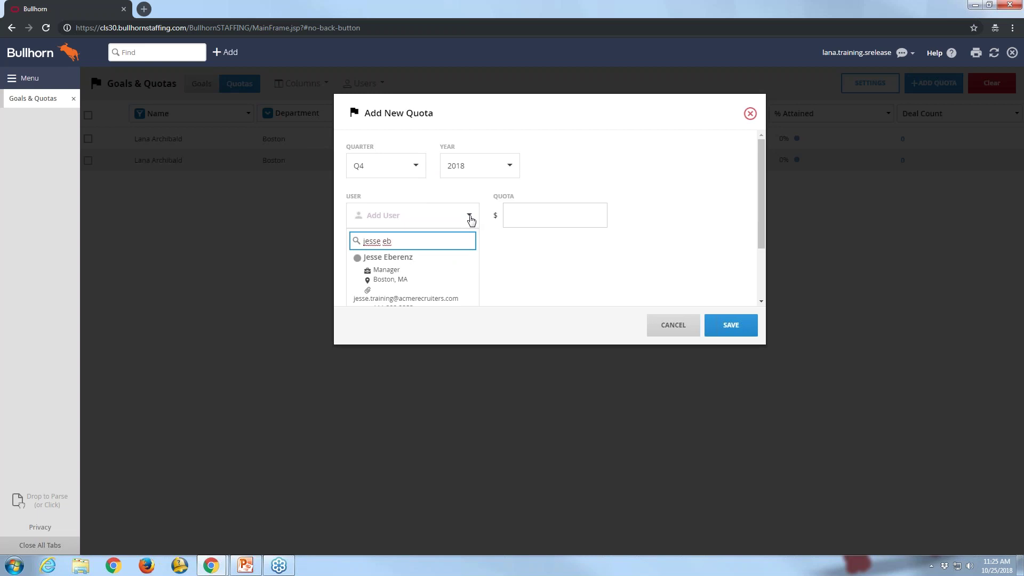
{"action": "left_click", "coordinate": [442, 277]}
{"action": "left_click", "coordinate": [525, 221]}
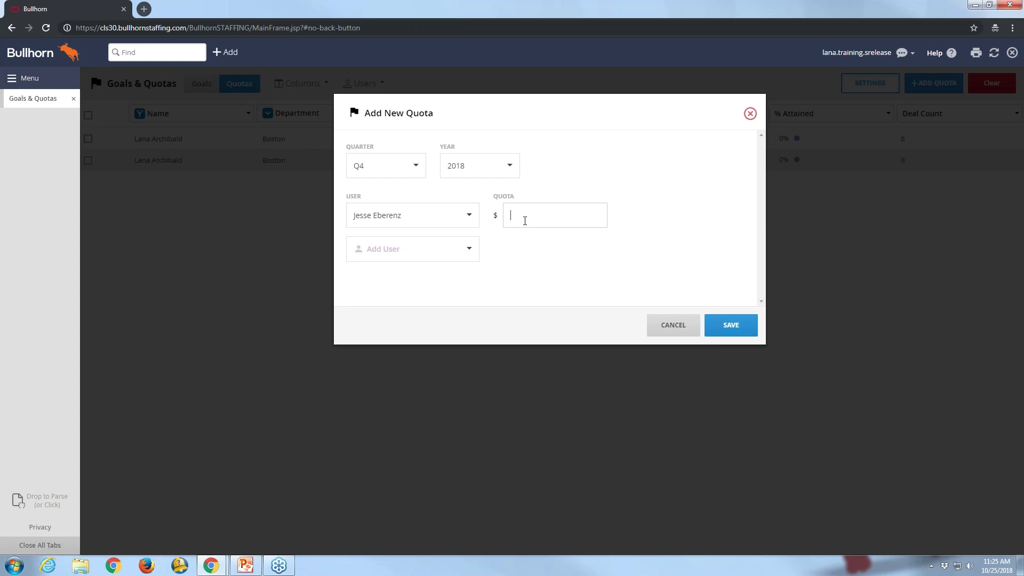
{"action": "type", "text": "50000"}
{"action": "left_click", "coordinate": [730, 326]}
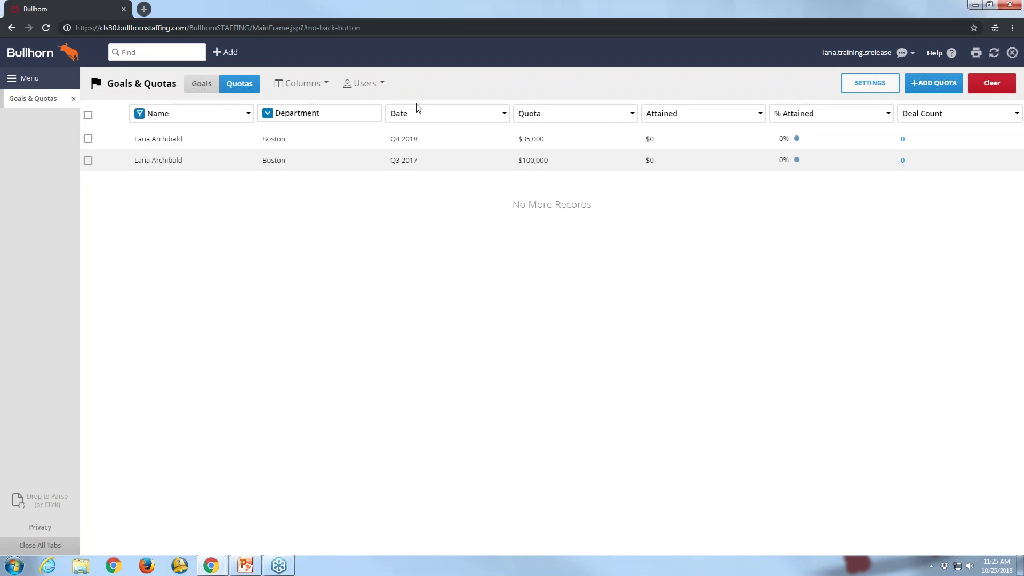
Open the Goals & Quotas settings and show the opportunity stages selectable for Sales Quotas.
{"action": "left_click", "coordinate": [866, 91]}
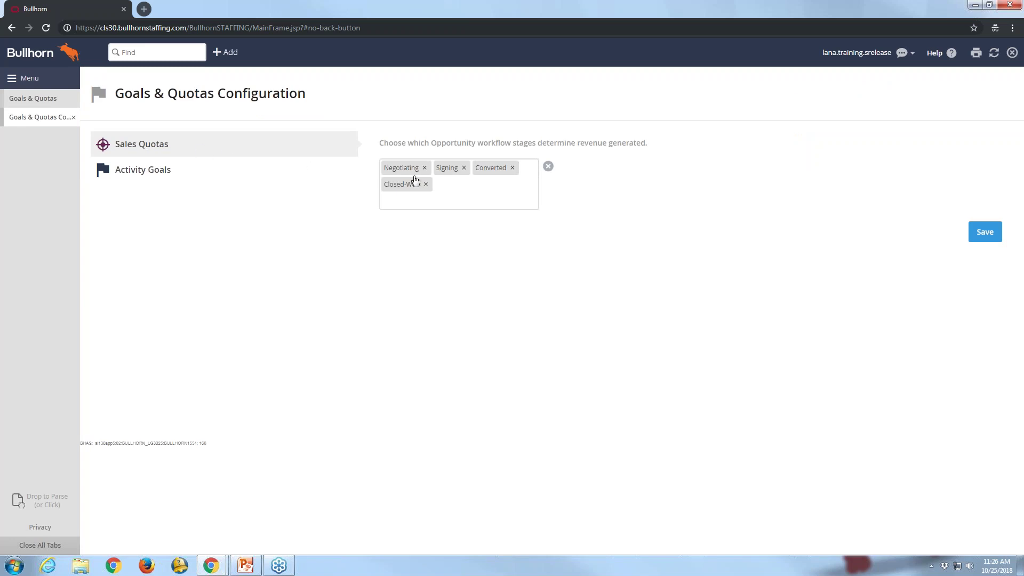
{"action": "left_click", "coordinate": [450, 193]}
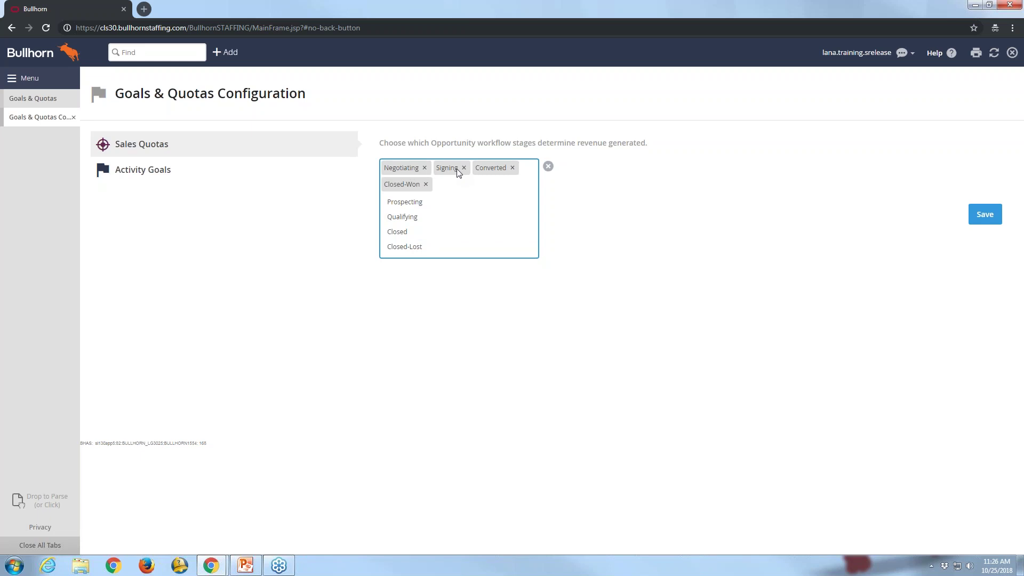
Review the Activity Goals configuration and show the note and appointment types selectable for the Cold Calls goal.
{"action": "left_click", "coordinate": [159, 171]}
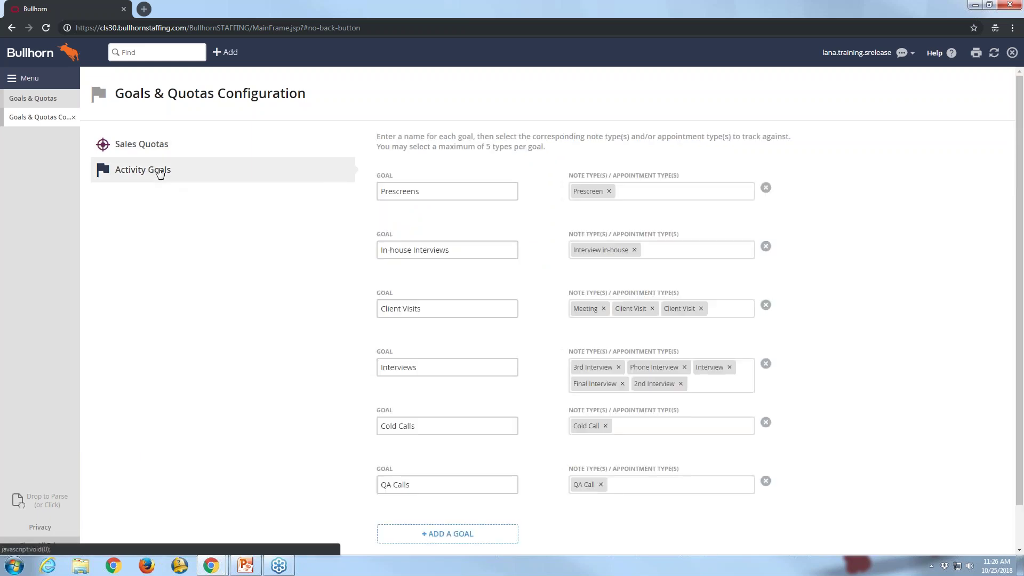
{"action": "left_click", "coordinate": [448, 191]}
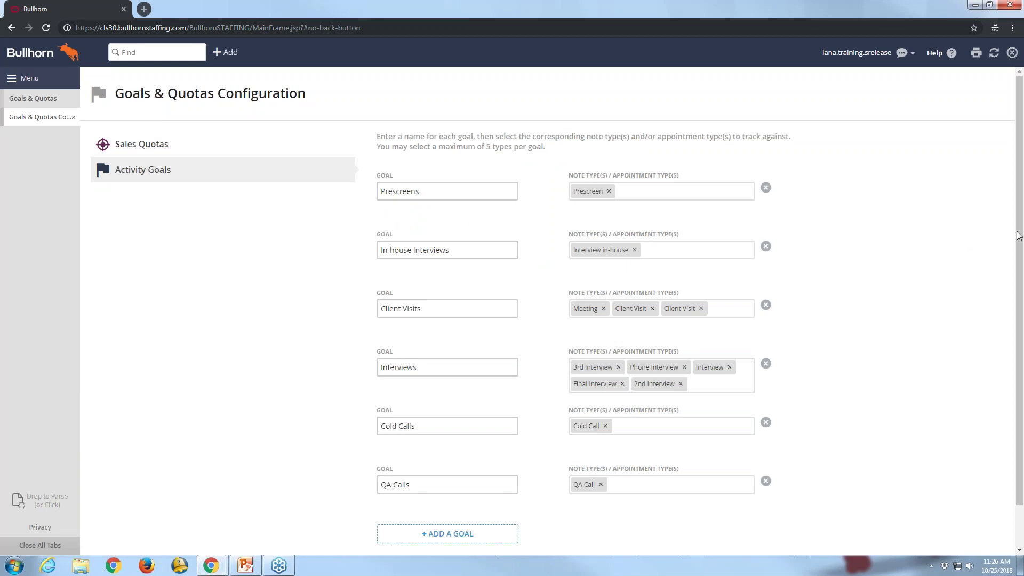
{"action": "scroll", "coordinate": [785, 423], "scroll_direction": "down", "scroll_amount": 1}
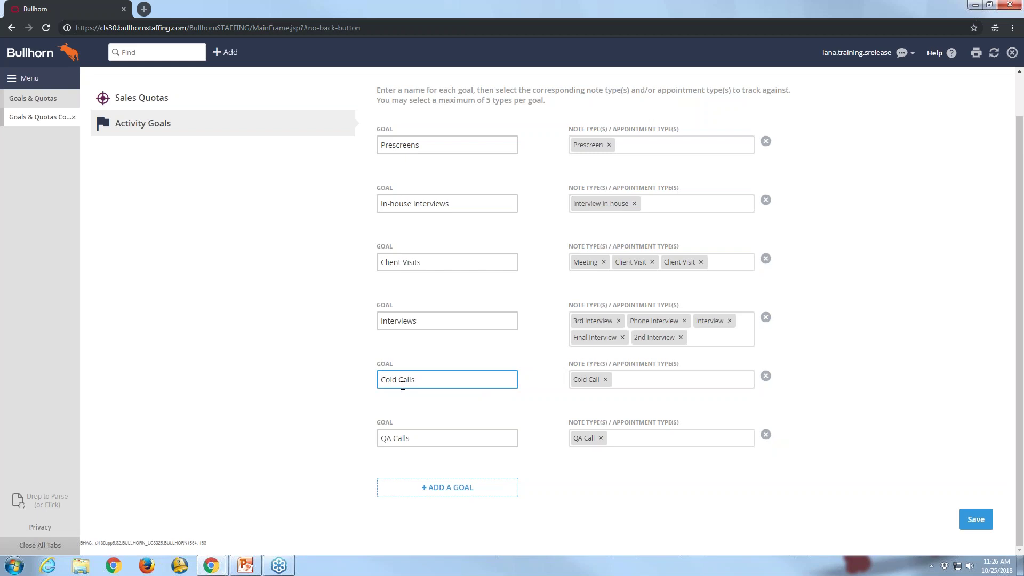
{"action": "left_click", "coordinate": [634, 380]}
{"action": "left_click", "coordinate": [634, 379]}
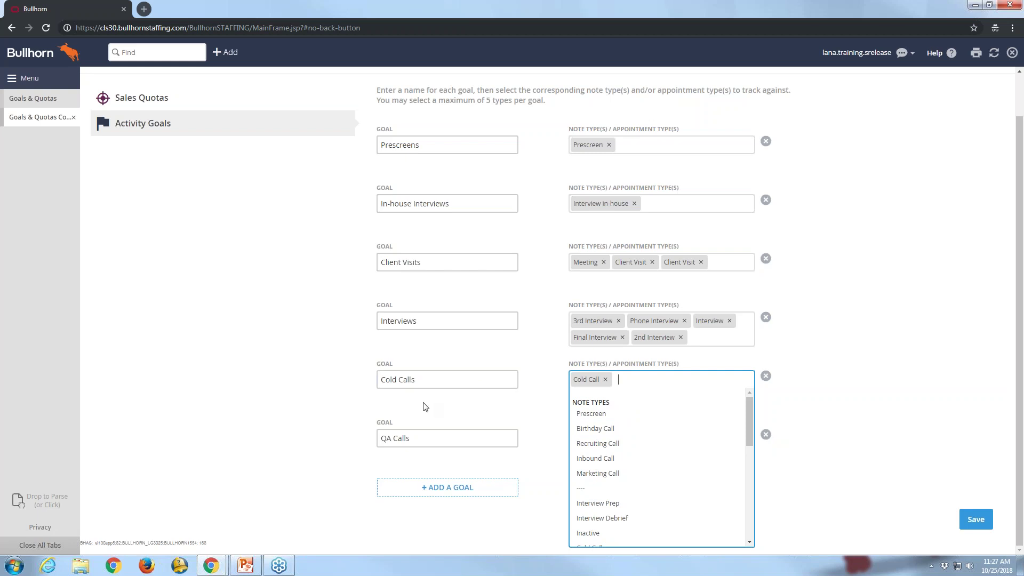
{"action": "left_click", "coordinate": [298, 455]}
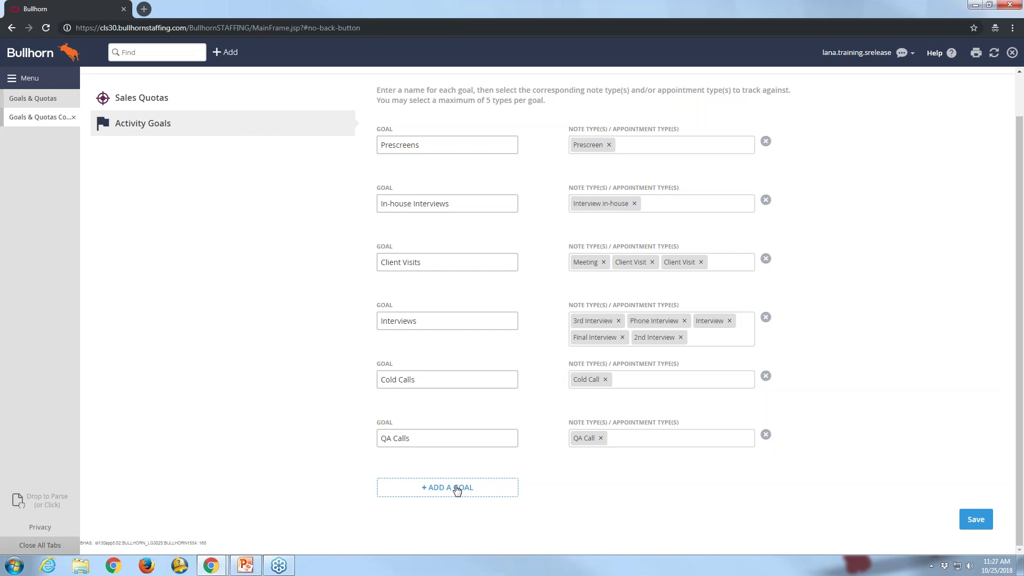
Open the Contacts list and search its column chooser for "enroll", leaving the column layout as it is.
{"action": "left_click", "coordinate": [28, 80]}
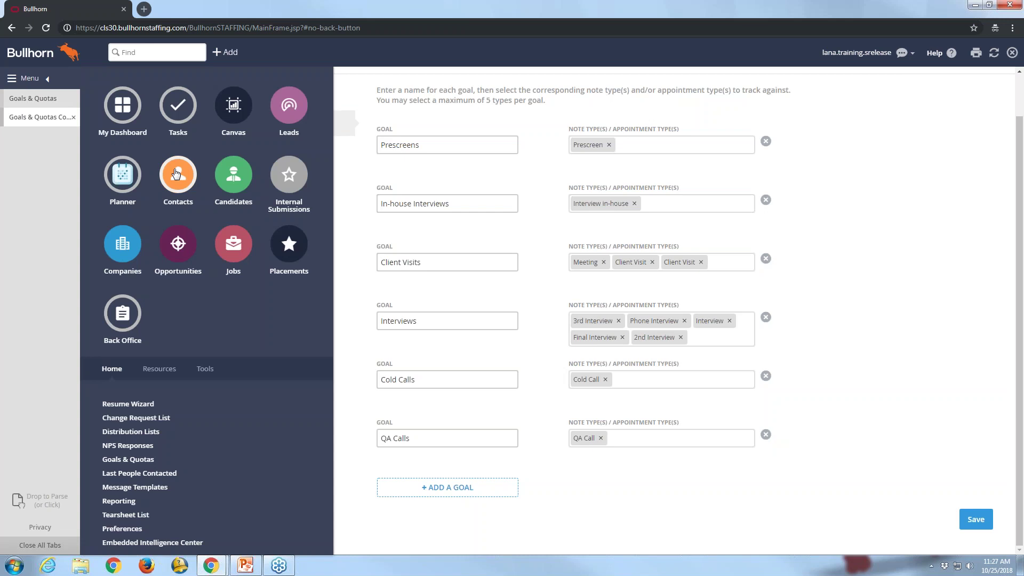
{"action": "left_click", "coordinate": [176, 174]}
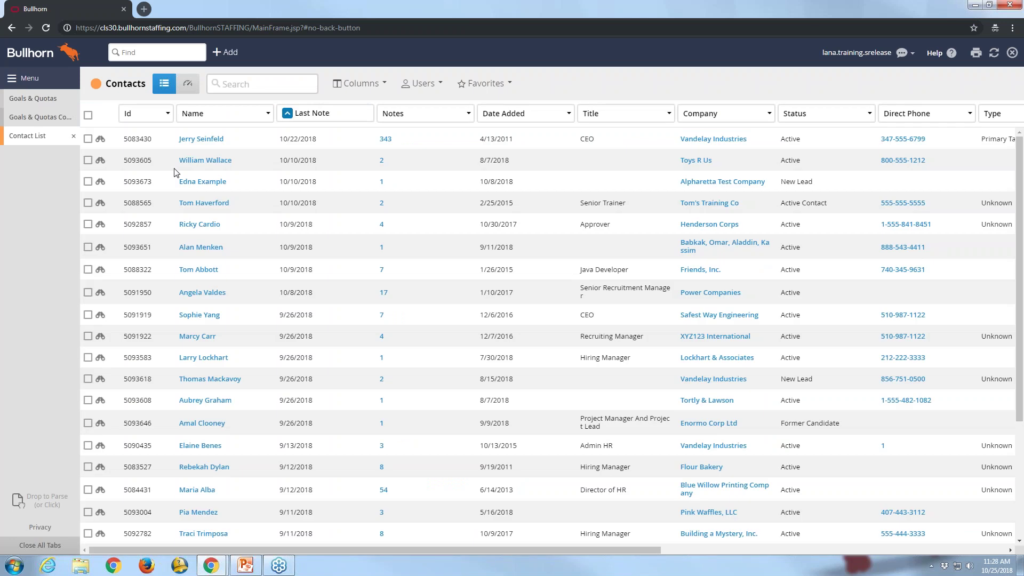
{"action": "left_click", "coordinate": [354, 85]}
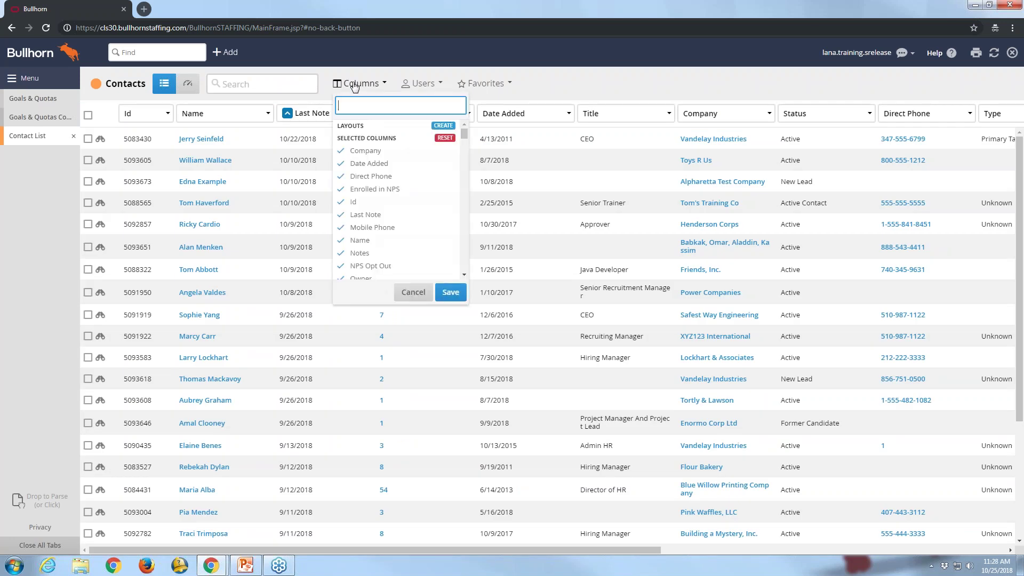
{"action": "type", "text": "enroll"}
{"action": "left_click", "coordinate": [413, 298]}
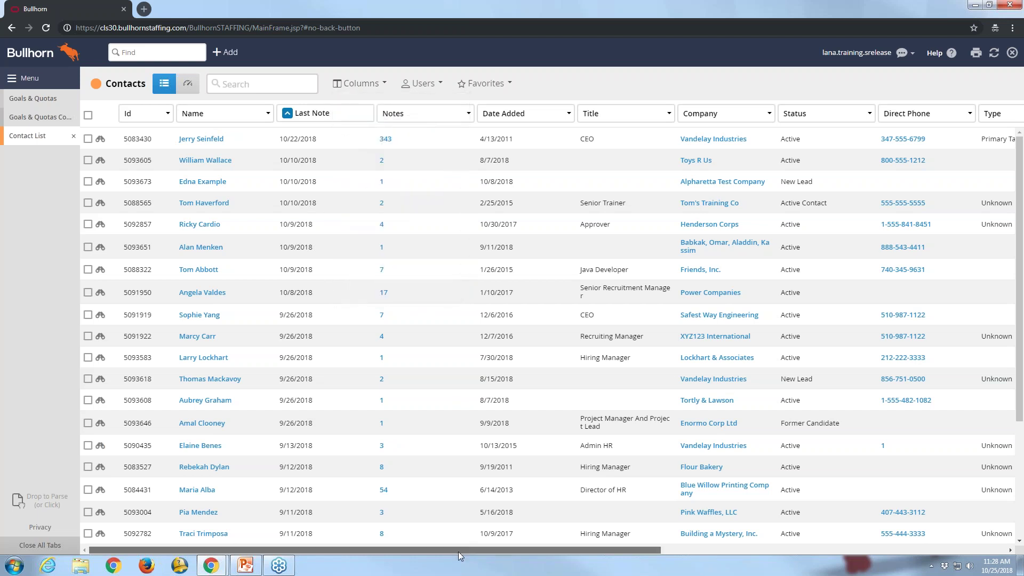
Filter the Enrolled in NPS column to Not Enrolled and select all contacts on the page.
{"action": "left_click_drag", "start_coordinate": [458, 555], "coordinate": [784, 564]}
{"action": "left_click", "coordinate": [905, 114]}
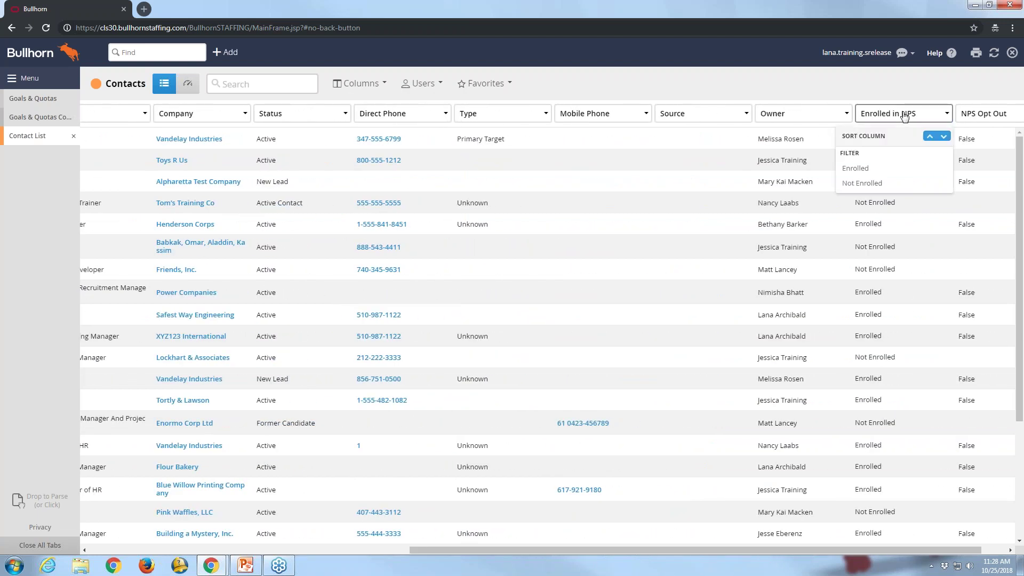
{"action": "left_click", "coordinate": [875, 184]}
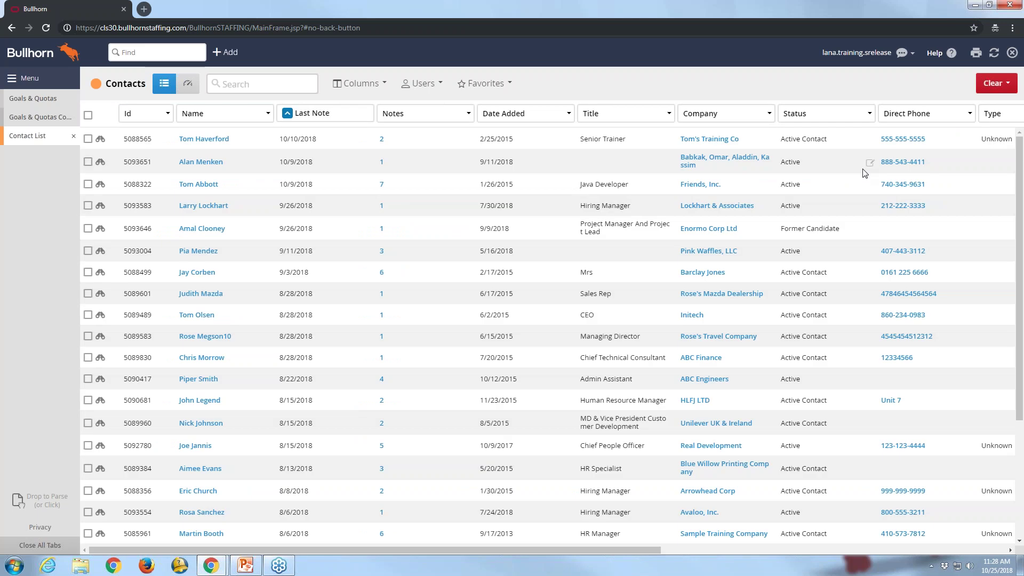
{"action": "left_click", "coordinate": [88, 117]}
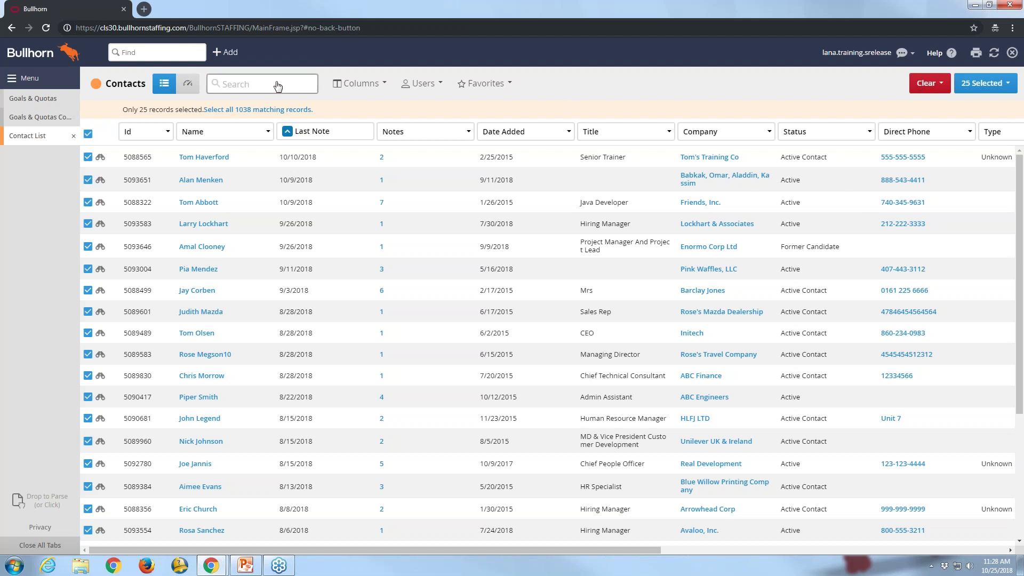
Search the column chooser for "nps" and show the filter options of the NPS Opt Out column.
{"action": "left_click", "coordinate": [362, 85]}
{"action": "type", "text": "nps"}
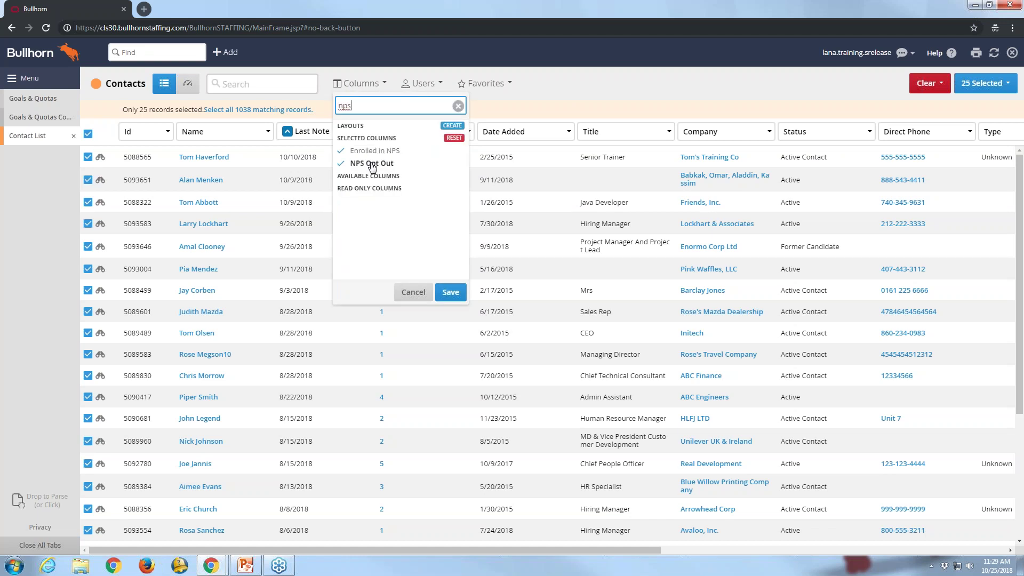
{"action": "left_click", "coordinate": [567, 86]}
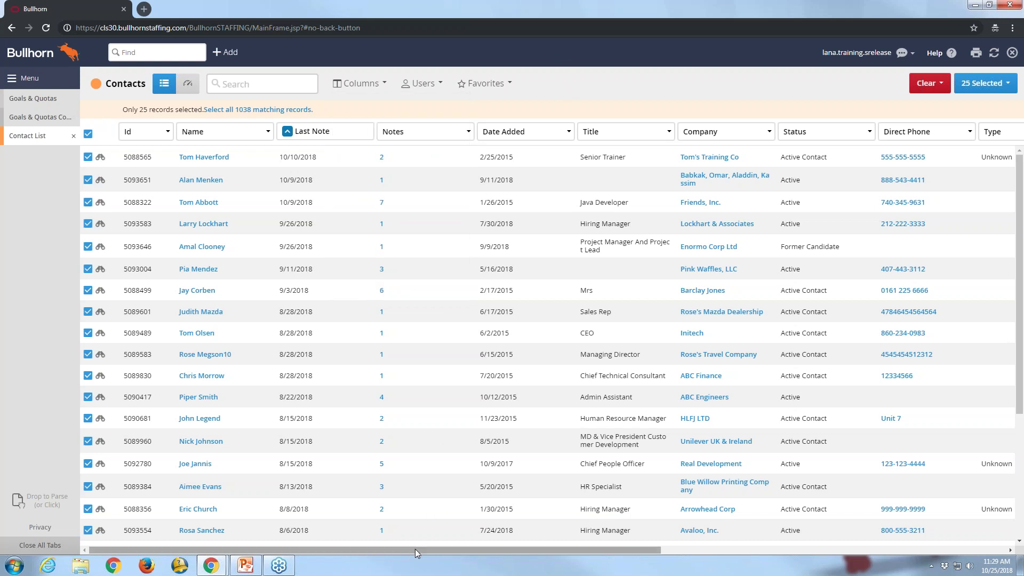
{"action": "left_click_drag", "start_coordinate": [415, 549], "coordinate": [788, 555]}
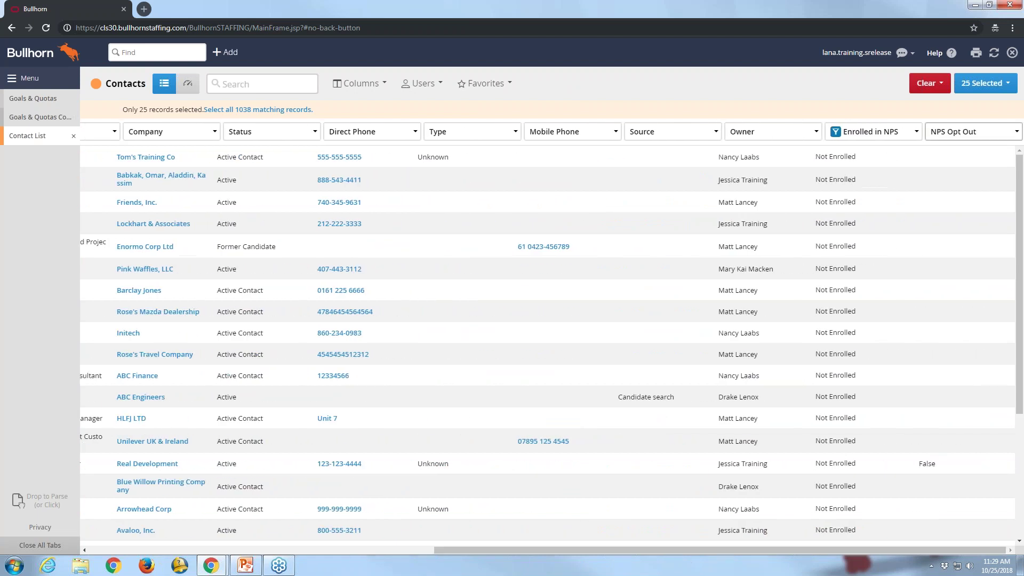
{"action": "left_click", "coordinate": [967, 133]}
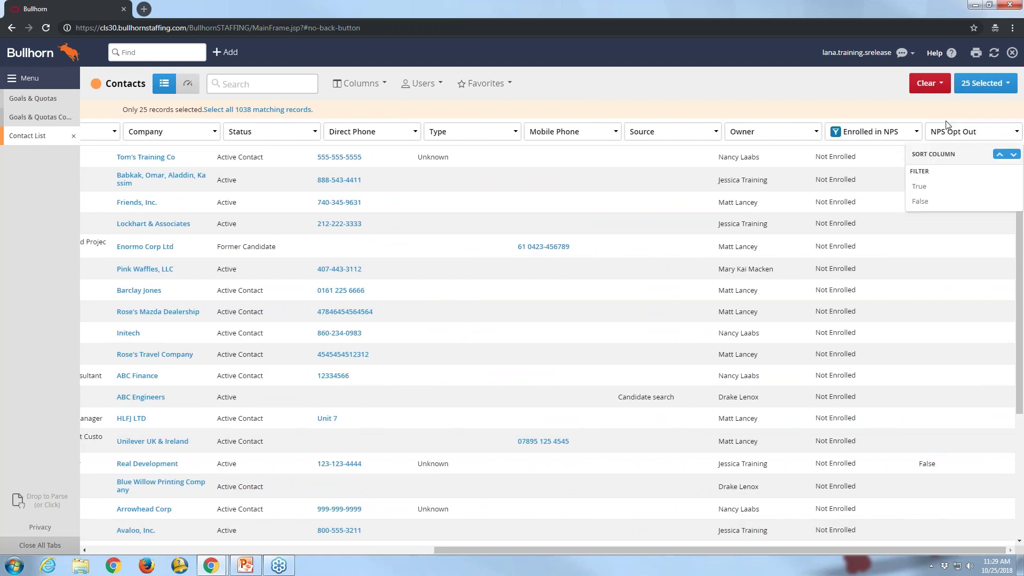